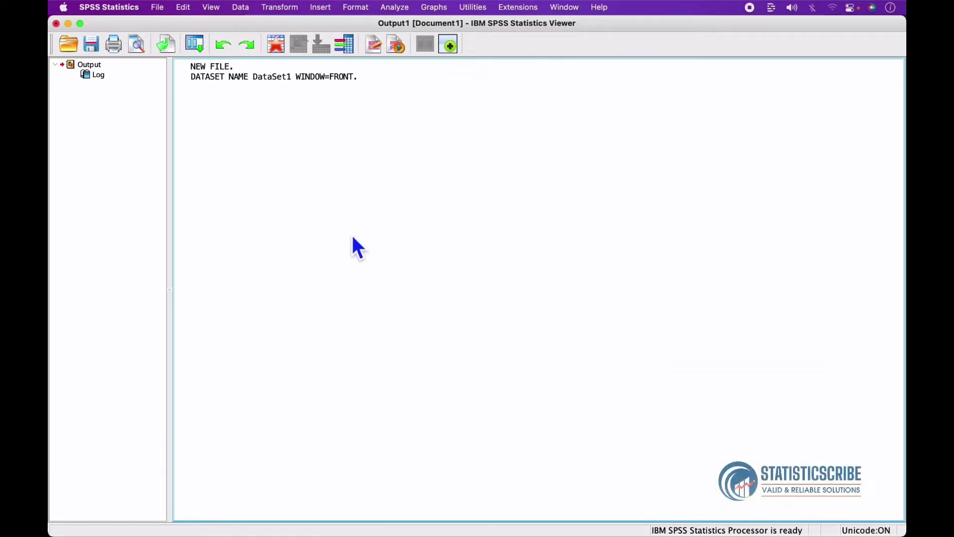
pyautogui.click(166, 12)
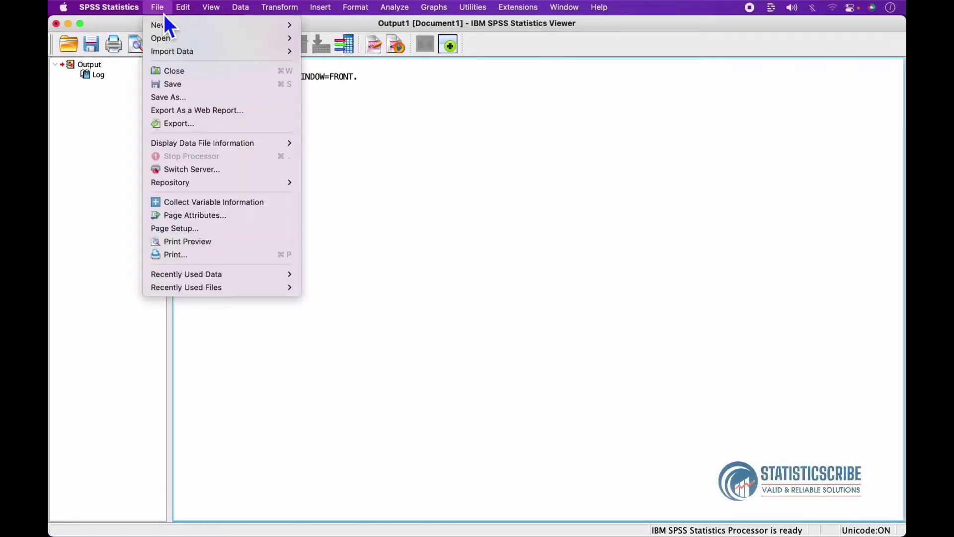
pyautogui.moveTo(183, 11)
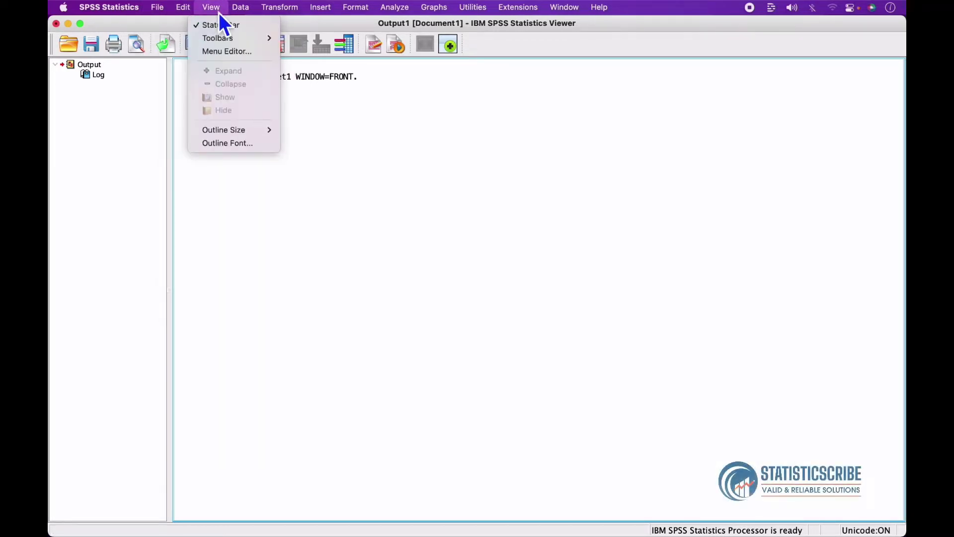
pyautogui.moveTo(250, 11)
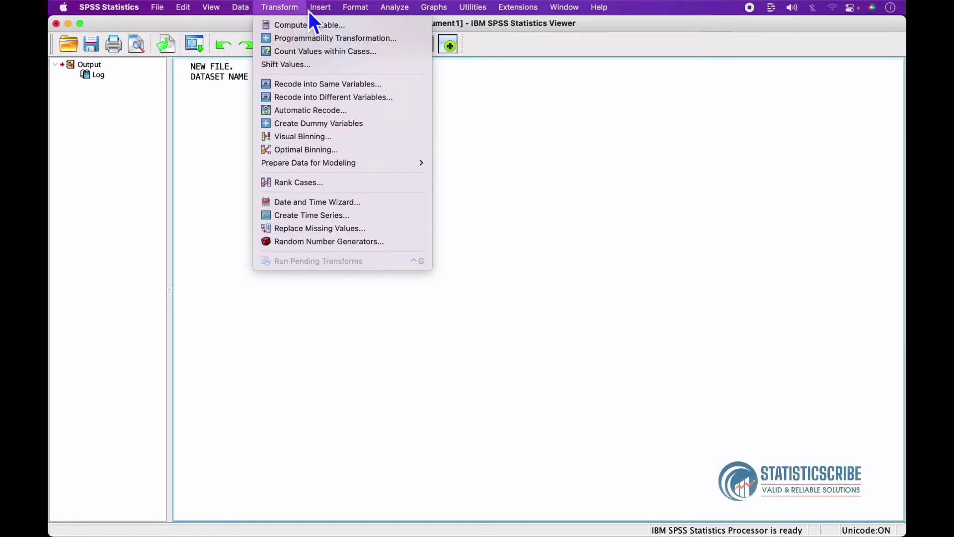
pyautogui.moveTo(362, 10)
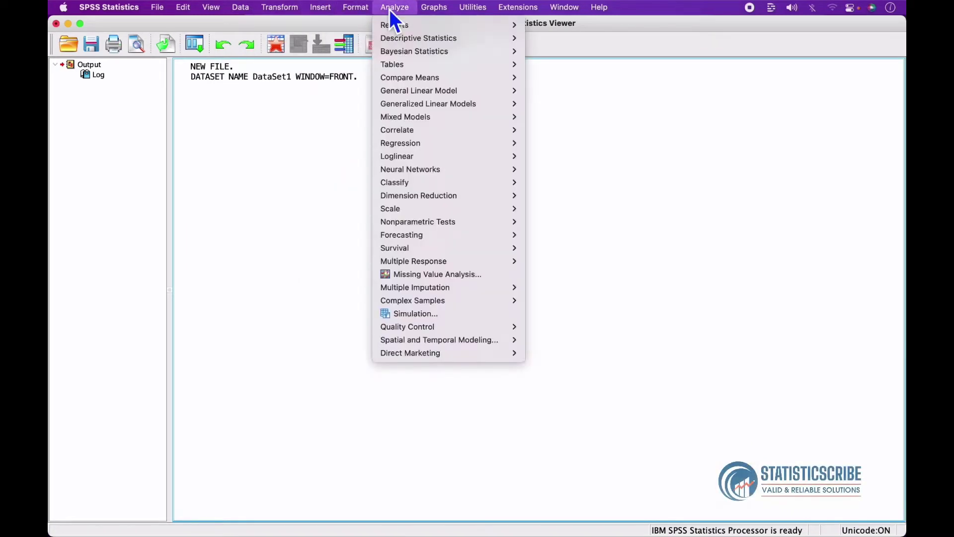
pyautogui.moveTo(435, 10)
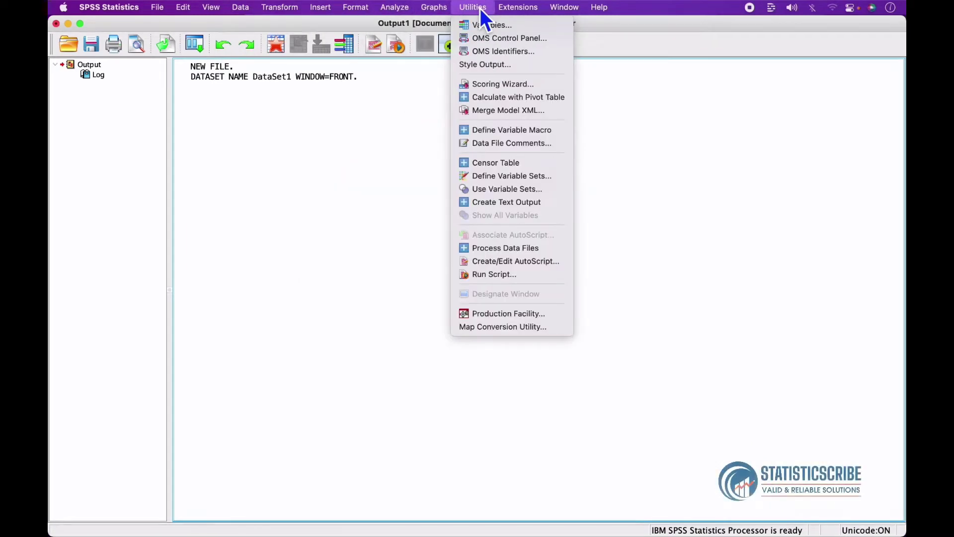
pyautogui.moveTo(517, 11)
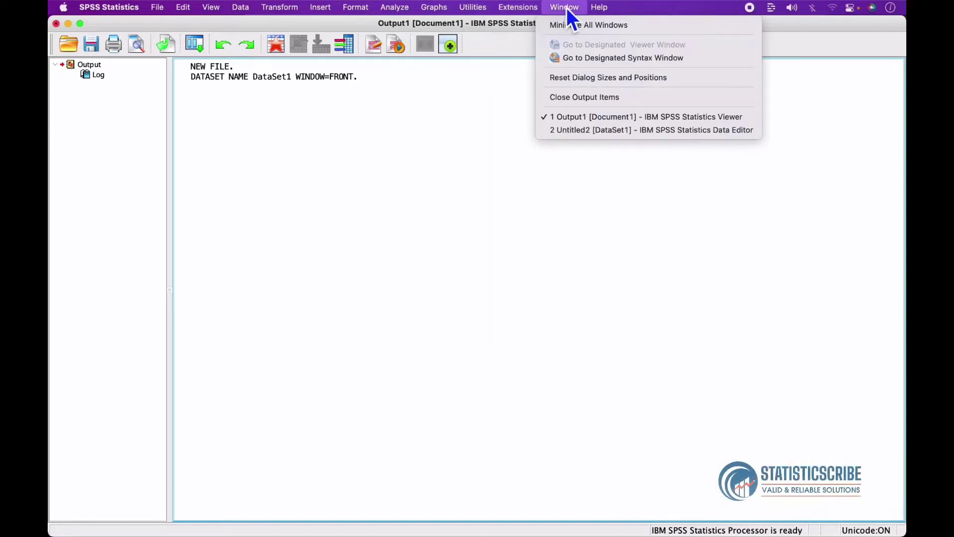
pyautogui.moveTo(606, 9)
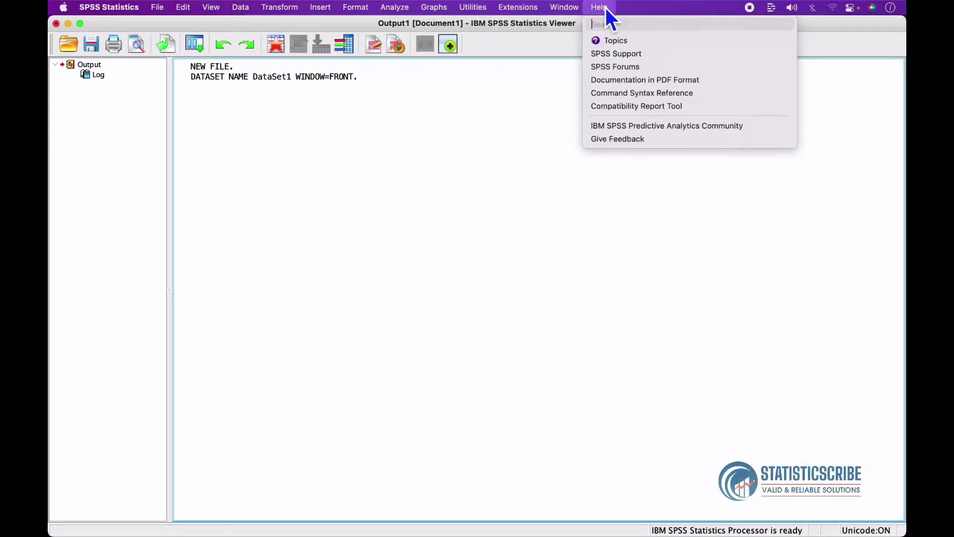
pyautogui.click(561, 416)
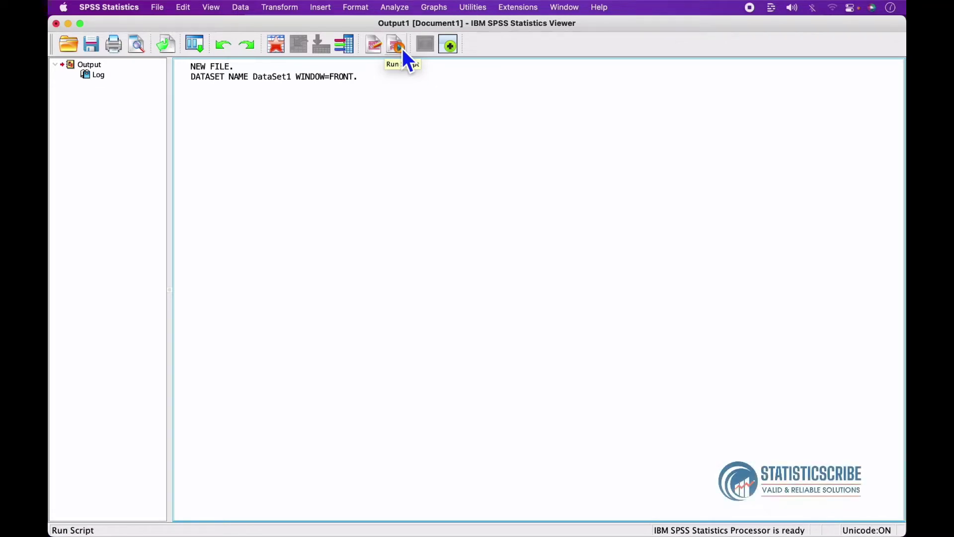
# Show the Viewer Outline toolbar in the output window, in addition to the standard one.
pyautogui.click(452, 48)
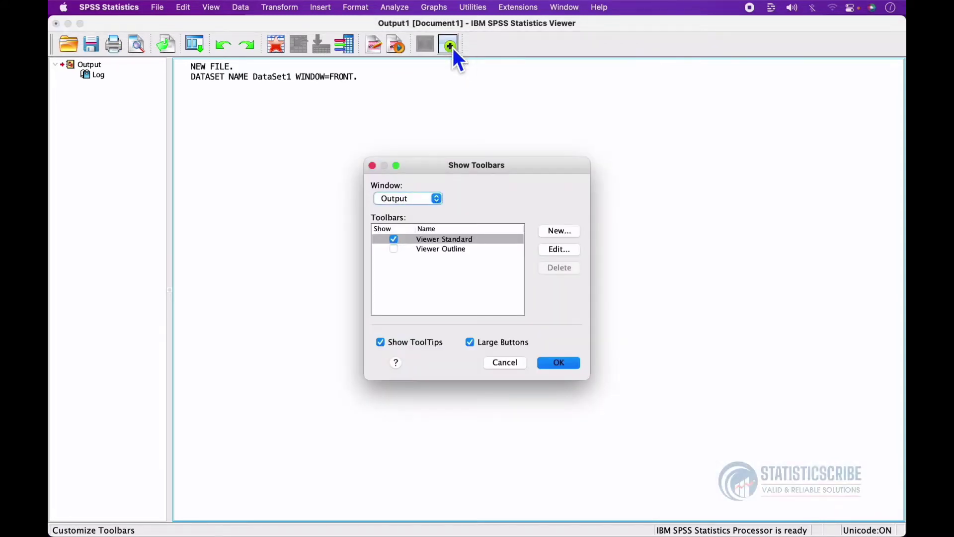
pyautogui.click(395, 249)
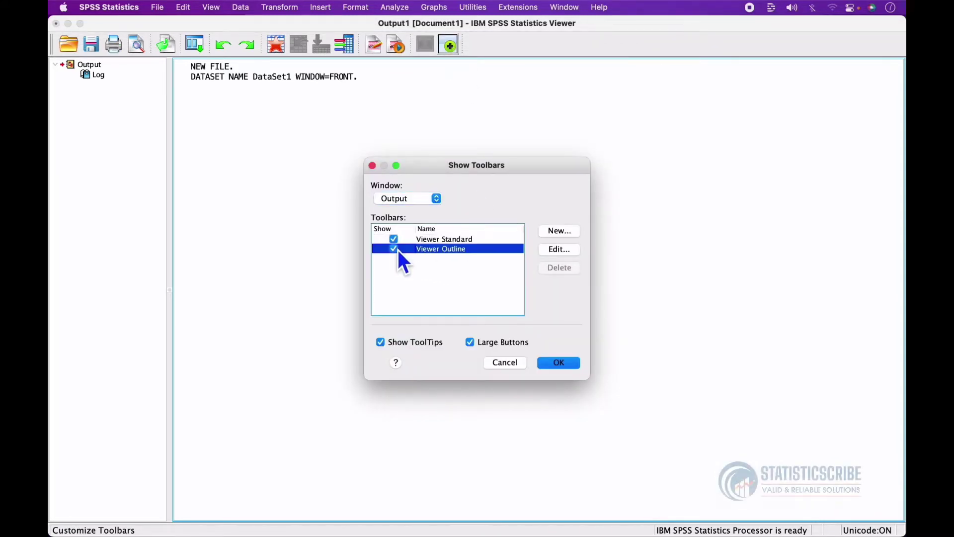
pyautogui.click(558, 362)
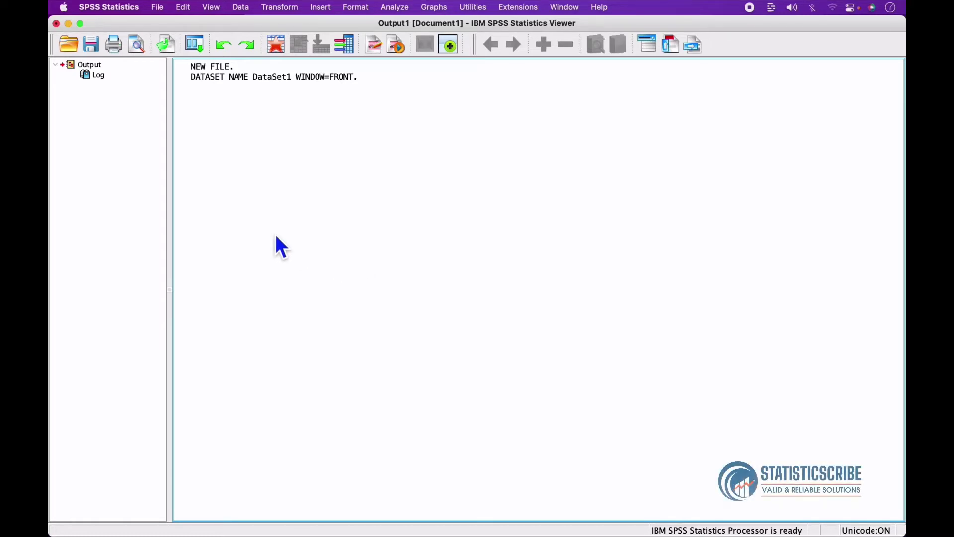
pyautogui.click(146, 204)
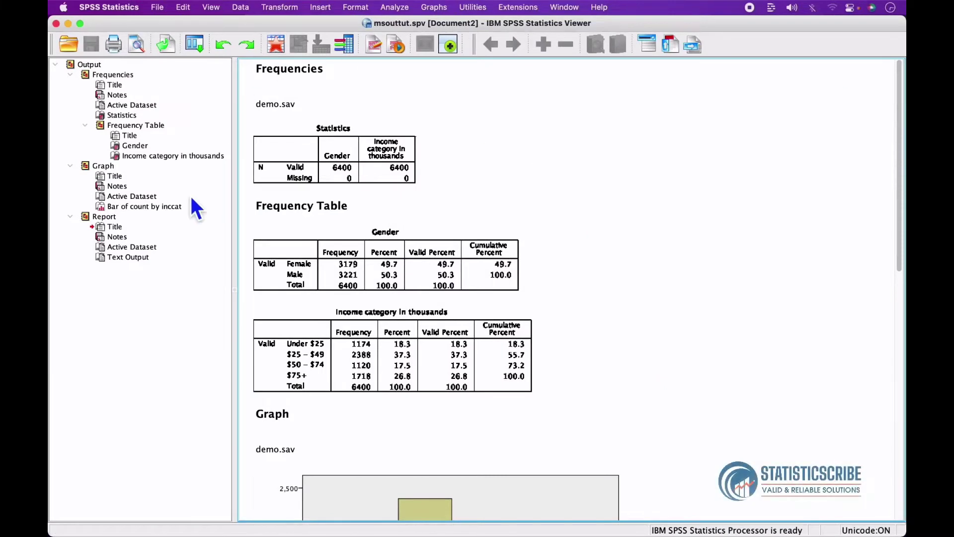
pyautogui.click(550, 205)
pyautogui.click(585, 286)
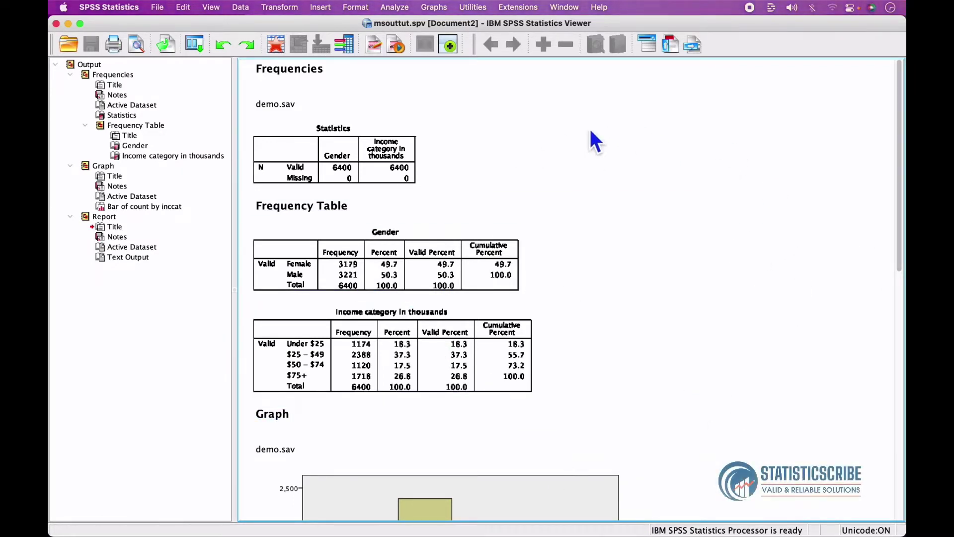
pyautogui.click(117, 191)
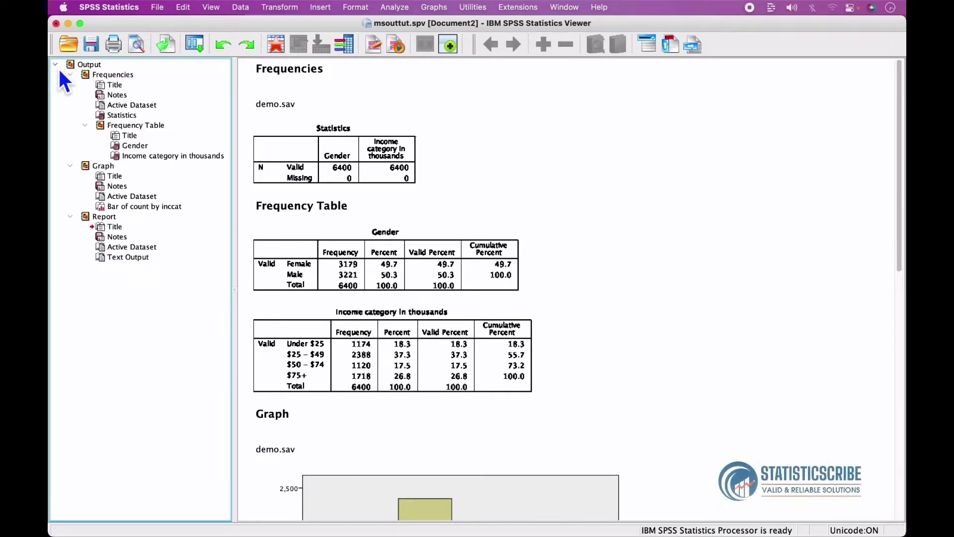
# Narrow the outline pane slightly, and collapse and re-expand the top-level Output folder.
pyautogui.click(55, 64)
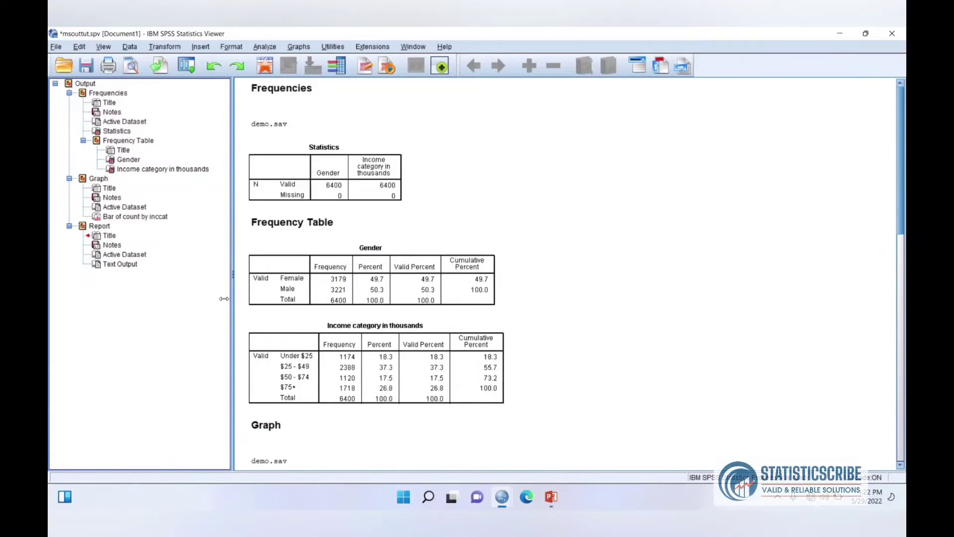
pyautogui.moveTo(224, 298); pyautogui.dragTo(223, 298)
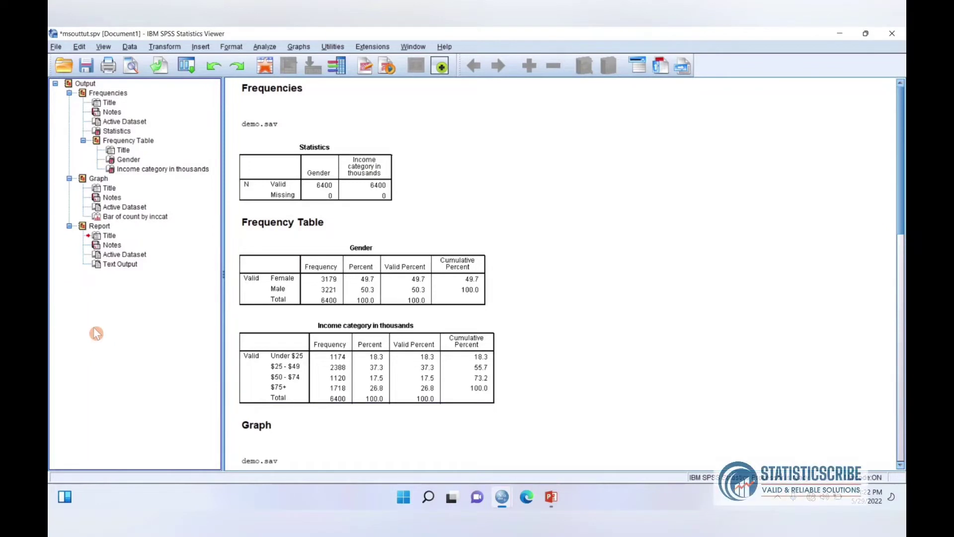
pyautogui.click(55, 84)
pyautogui.click(56, 83)
# Collapse the Frequencies, Report and Graph folders in the outline to hide their output.
pyautogui.click(70, 93)
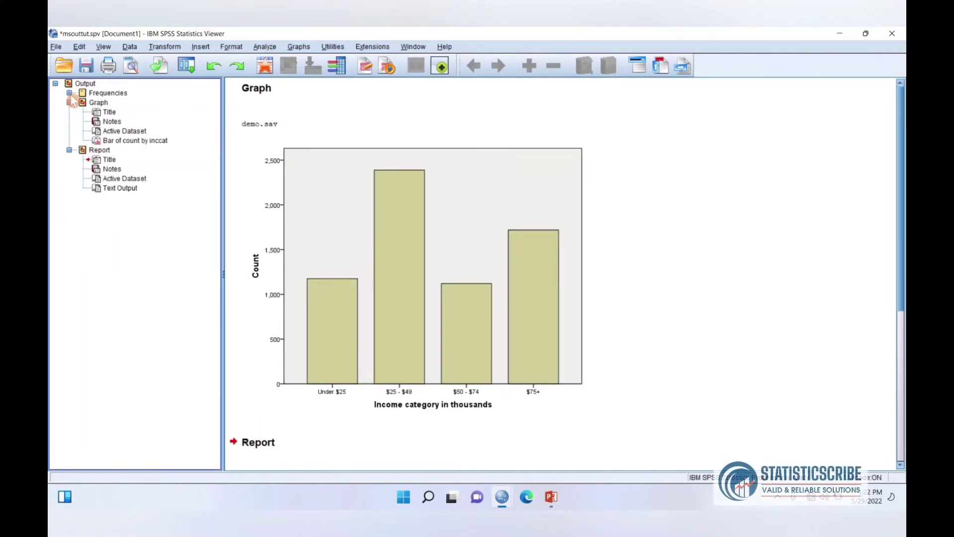
pyautogui.click(70, 150)
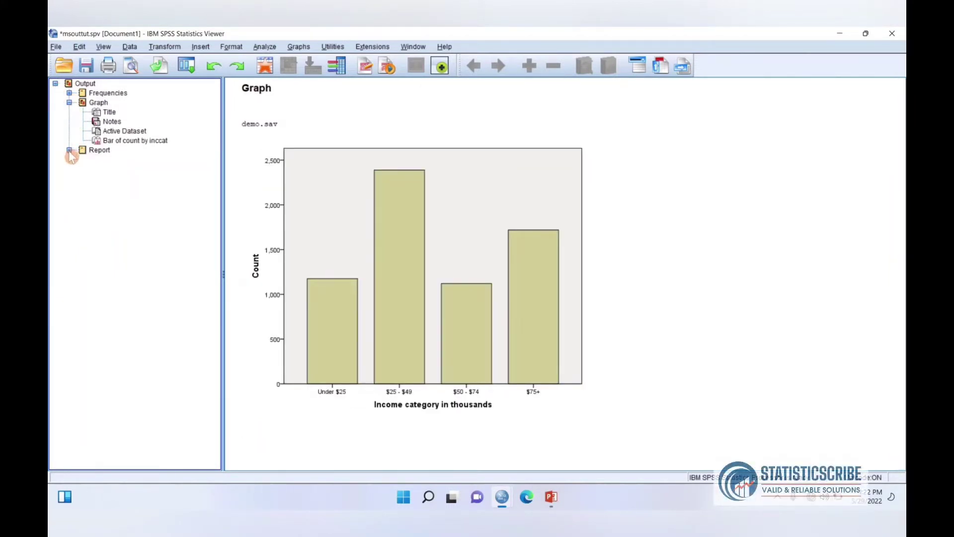
pyautogui.click(70, 103)
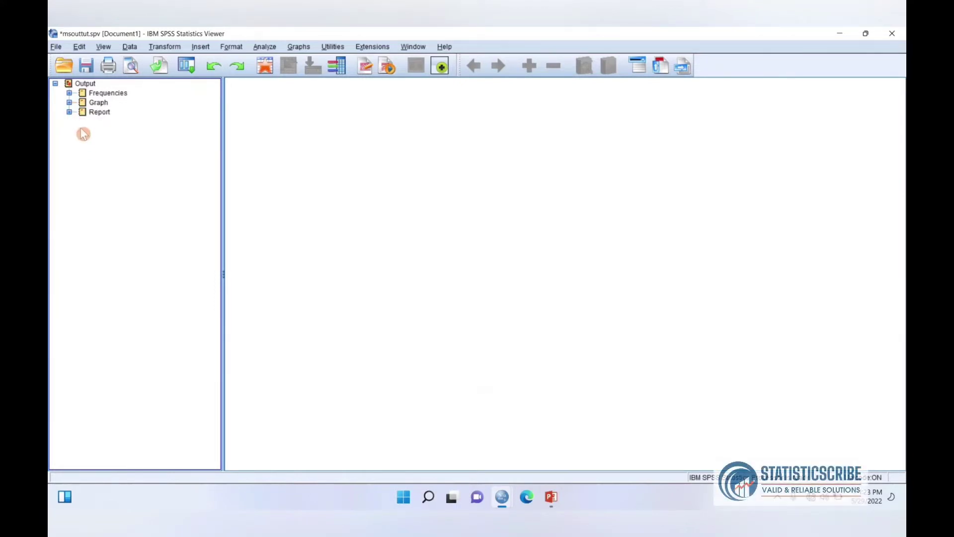
# Expand the Frequencies, Graph and Report folders in the outline again to show their output.
pyautogui.click(70, 92)
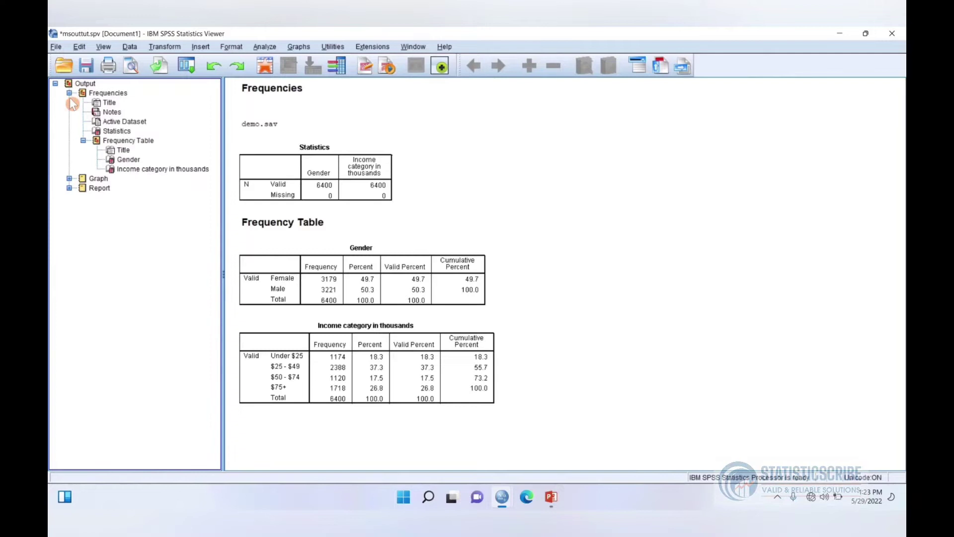
pyautogui.click(69, 178)
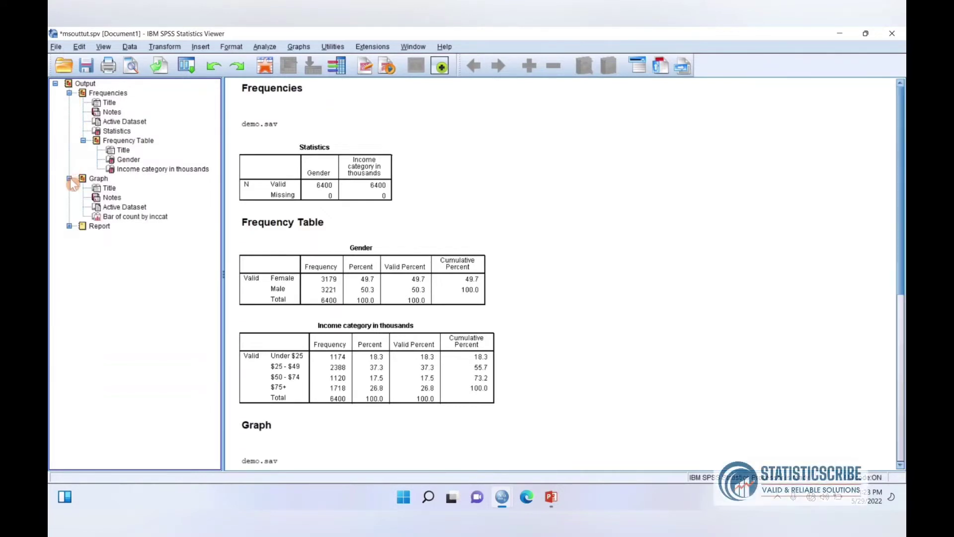
pyautogui.click(69, 226)
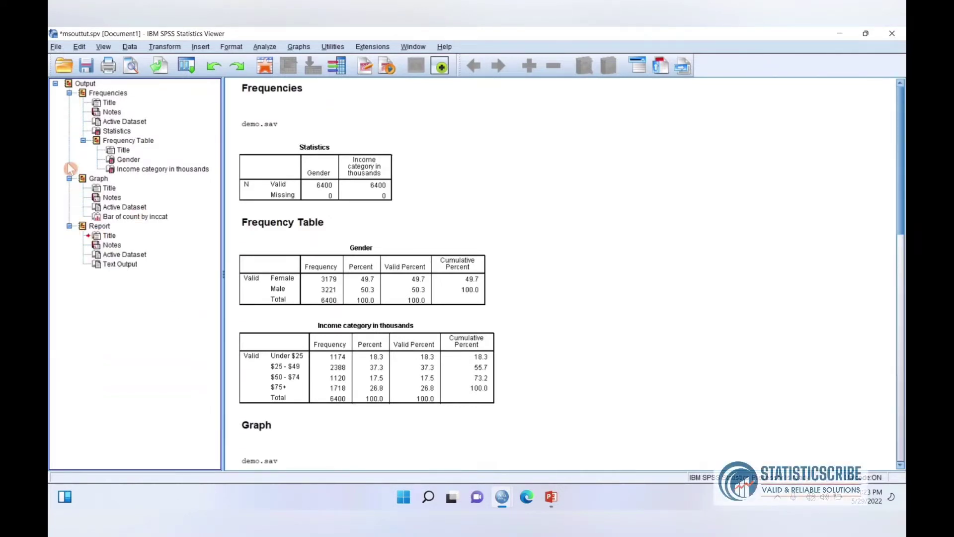
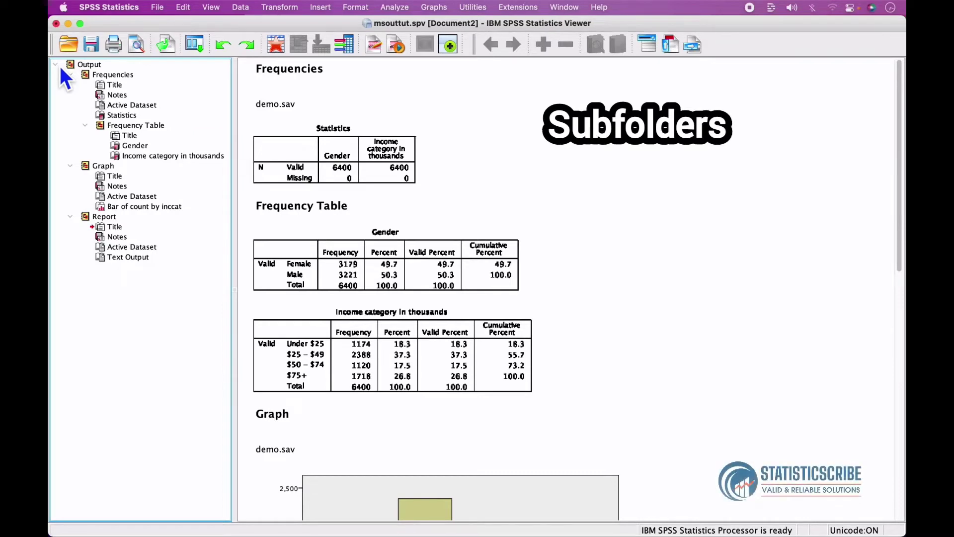
# Collapse the entire Output folder in the outline and expand it again.
pyautogui.click(55, 64)
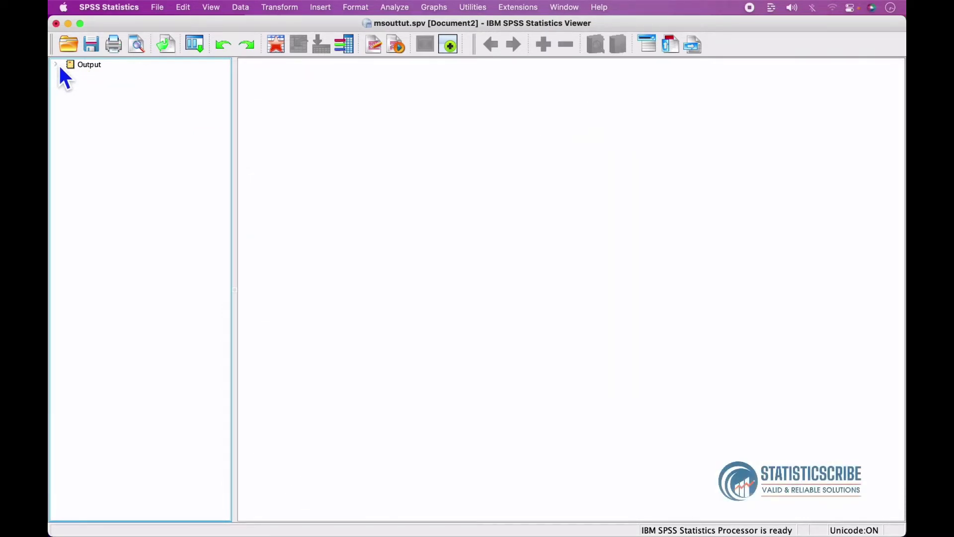
pyautogui.click(56, 65)
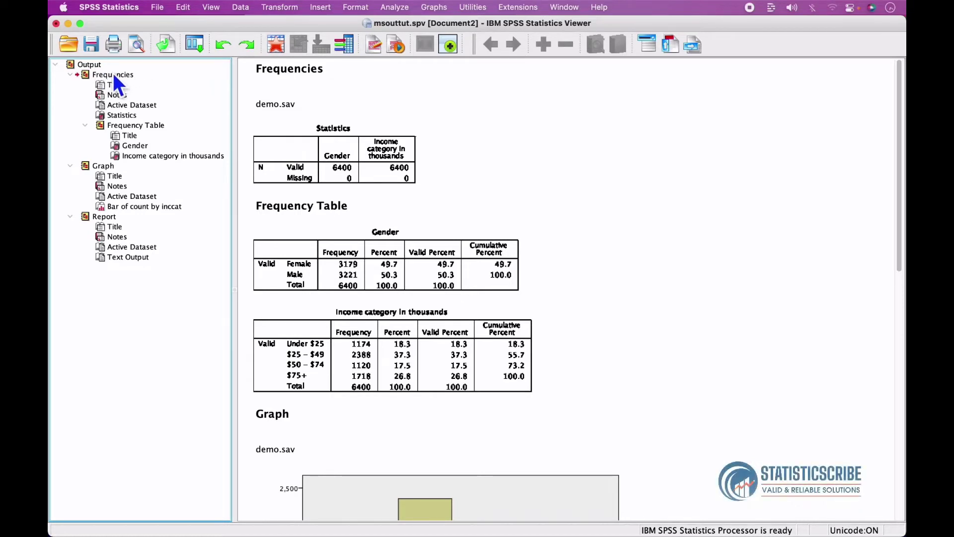
# Select each Frequencies entry in the outline in turn, from the folder itself to the Income category in thousands table, to examine its matching output.
pyautogui.click(105, 75)
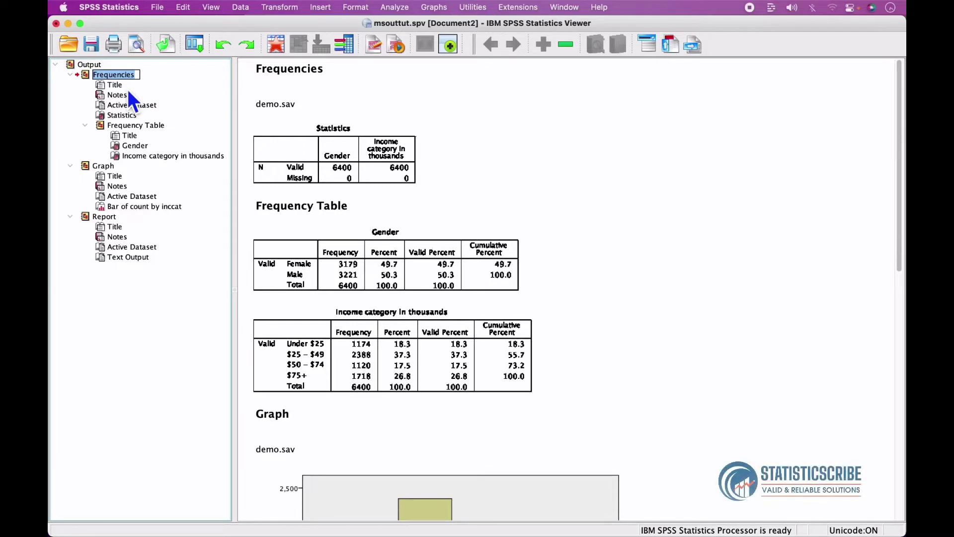
pyautogui.click(117, 86)
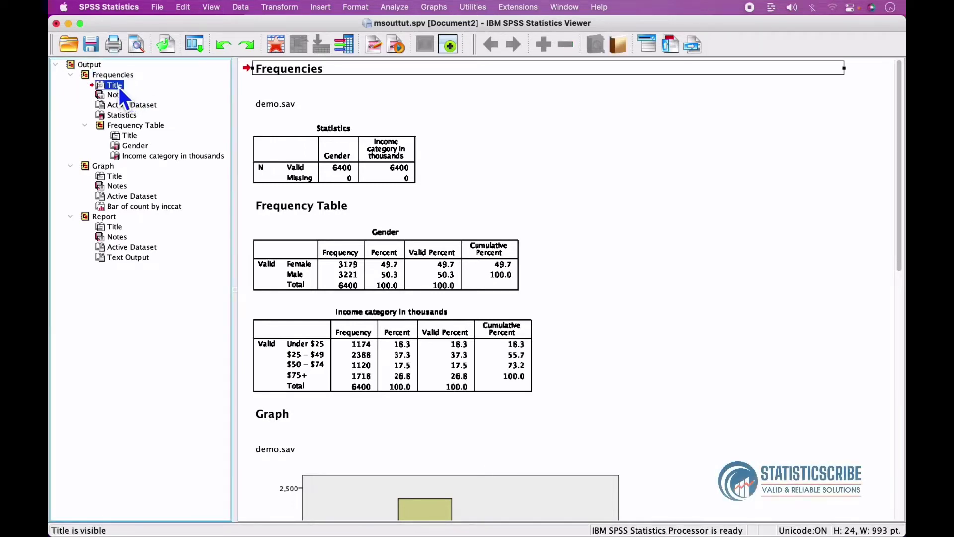
pyautogui.click(125, 98)
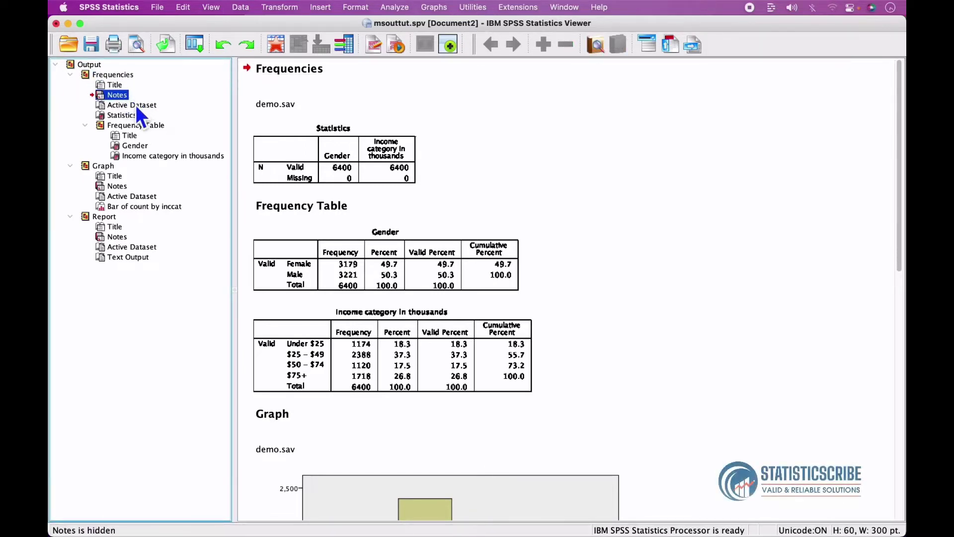
pyautogui.click(133, 106)
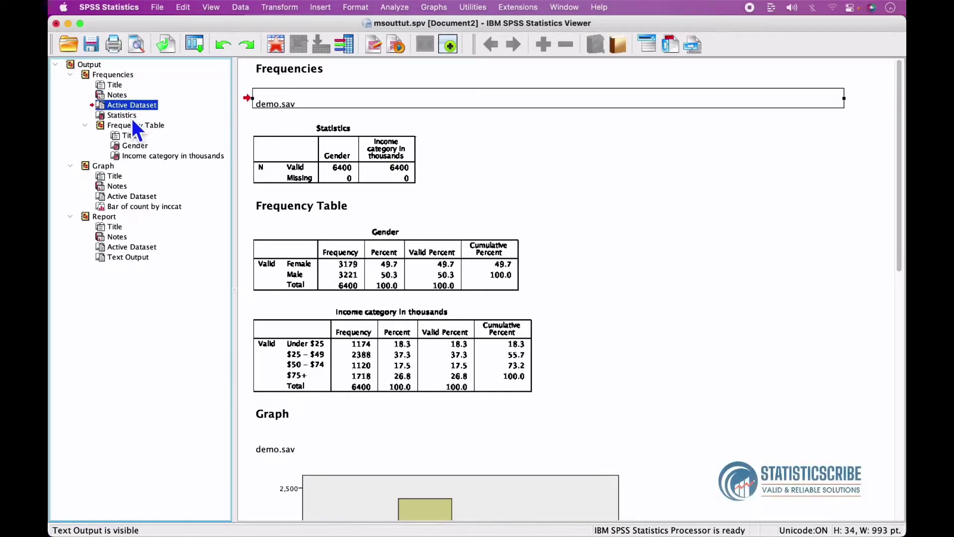
pyautogui.click(132, 116)
pyautogui.click(164, 125)
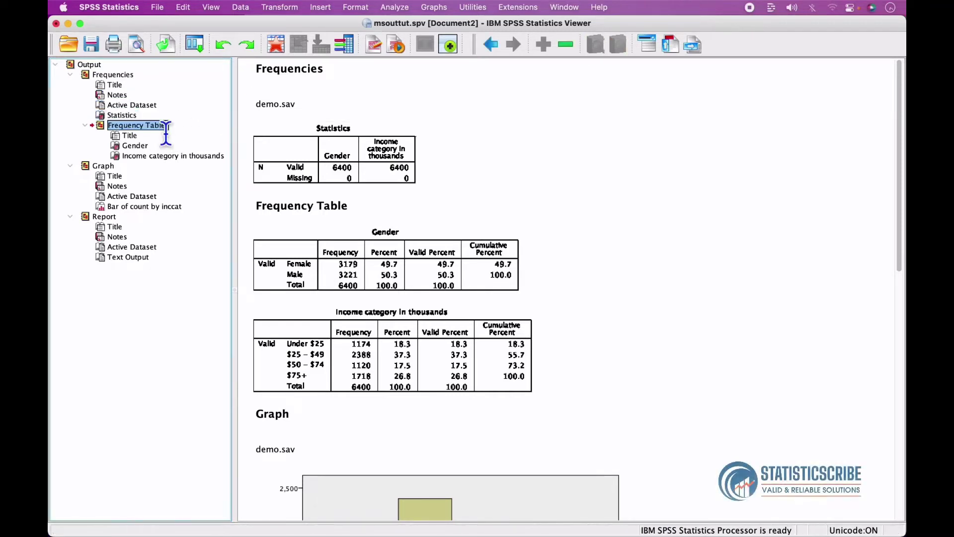
pyautogui.click(134, 138)
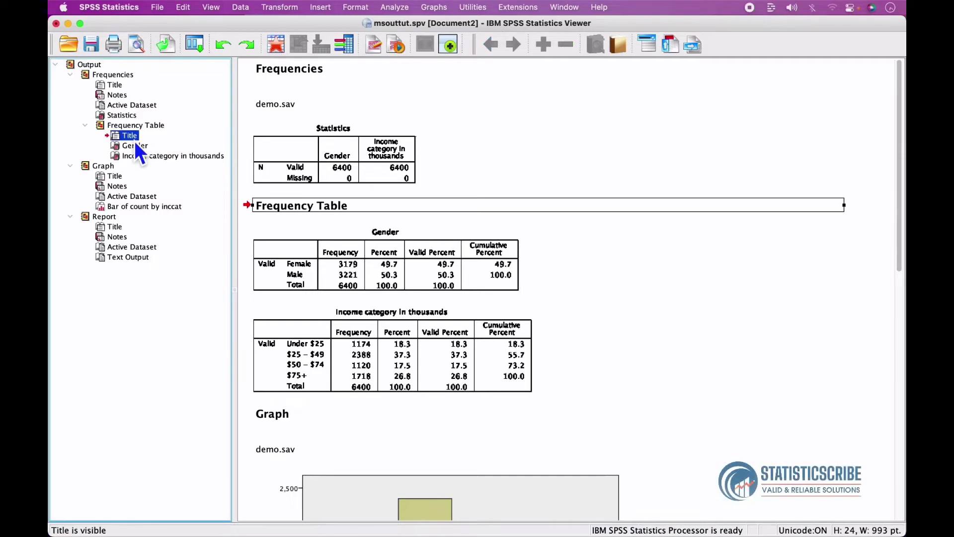
pyautogui.click(132, 148)
pyautogui.click(144, 156)
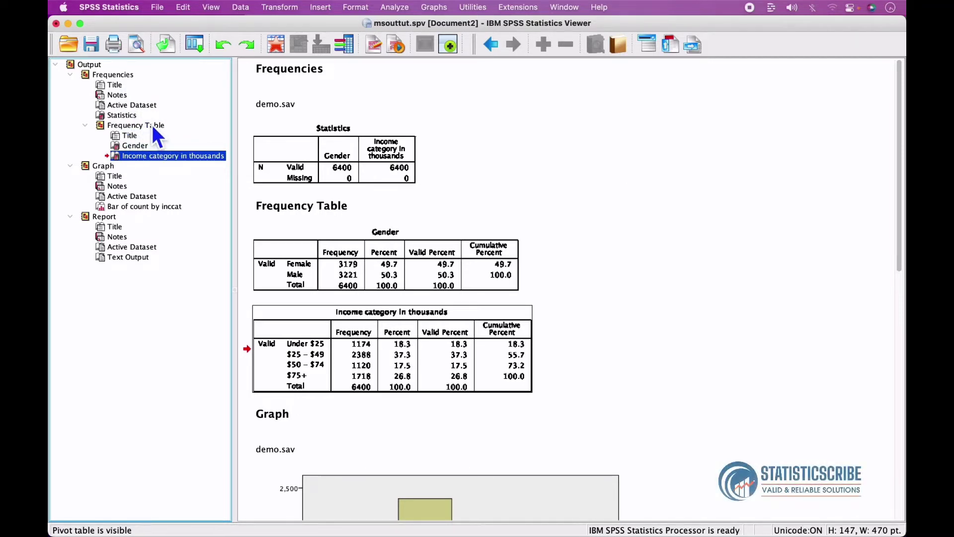
# Collapse and re-expand the Graph folder, and view its Bar of count by inccat chart.
pyautogui.click(71, 166)
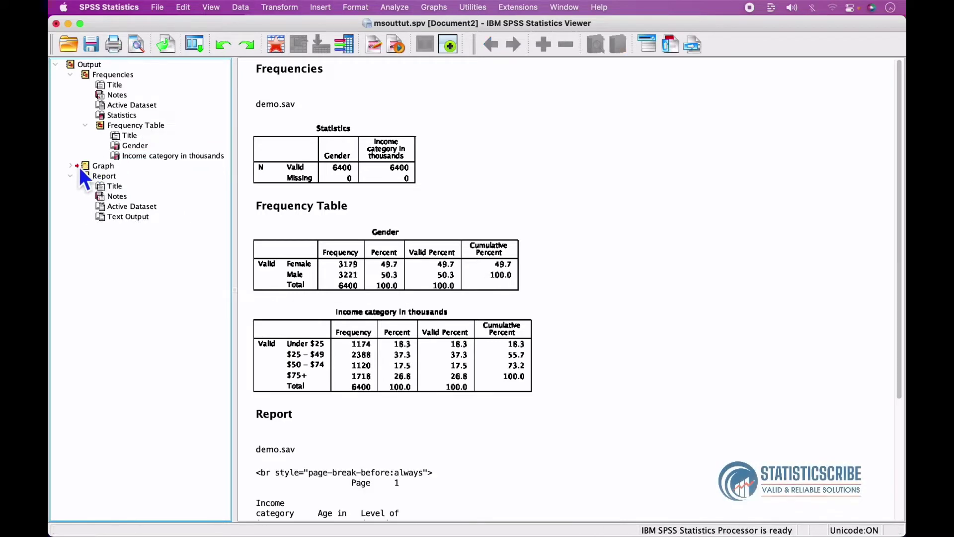
pyautogui.click(72, 166)
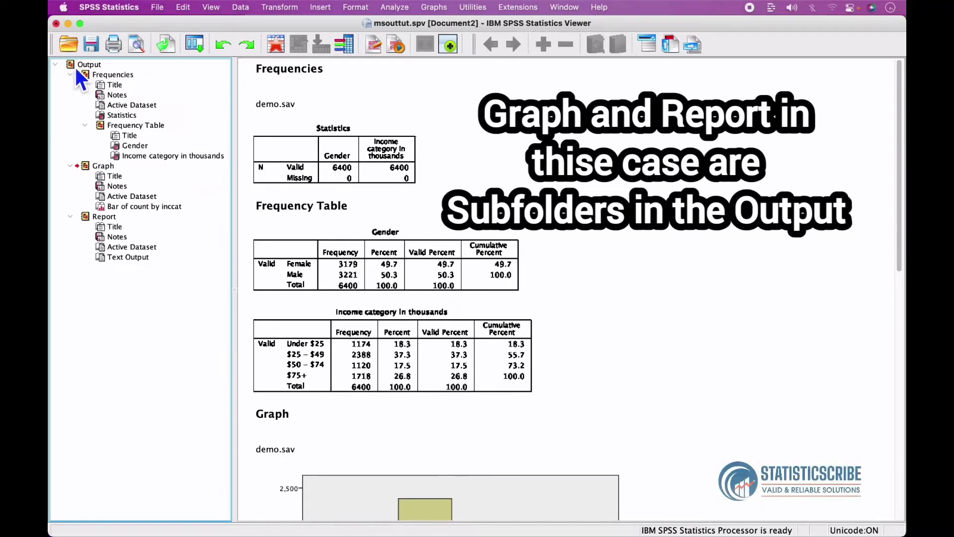
pyautogui.click(176, 211)
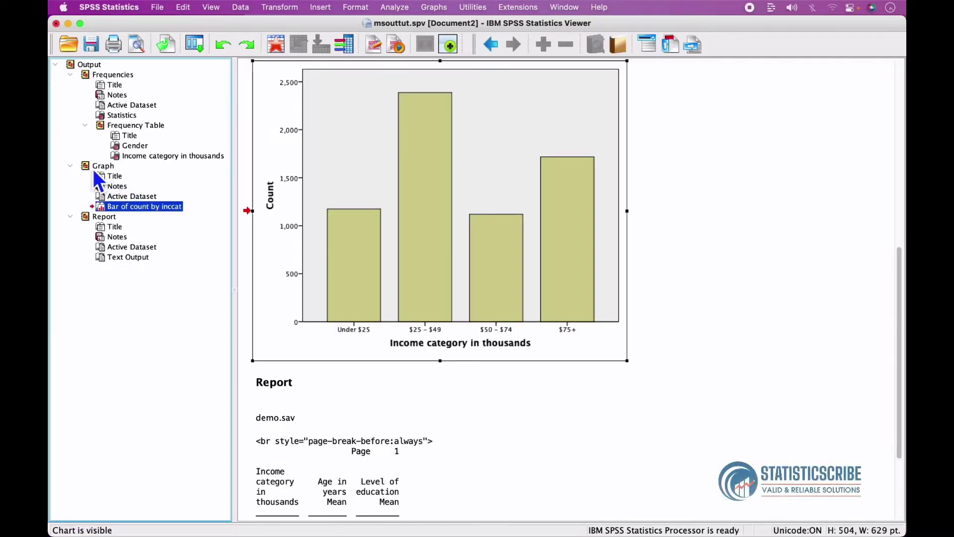
# Select each Report entry in the outline in turn, from Title to Text Output, to examine its matching output.
pyautogui.click(112, 227)
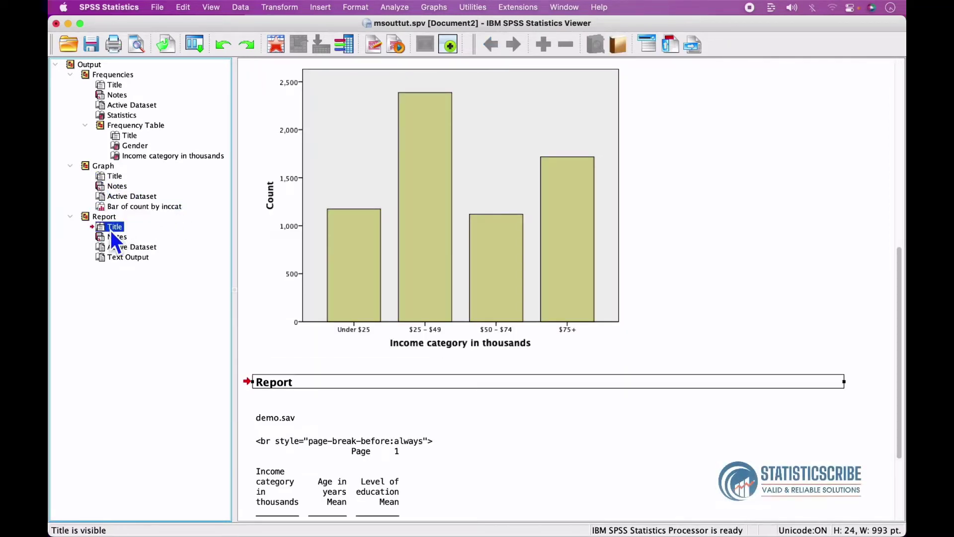
pyautogui.click(127, 241)
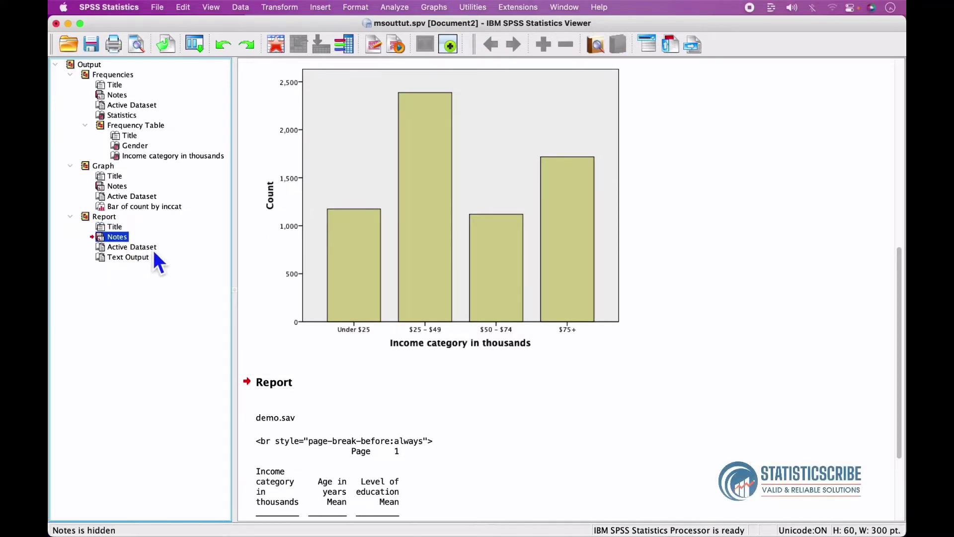
pyautogui.click(154, 250)
pyautogui.click(142, 258)
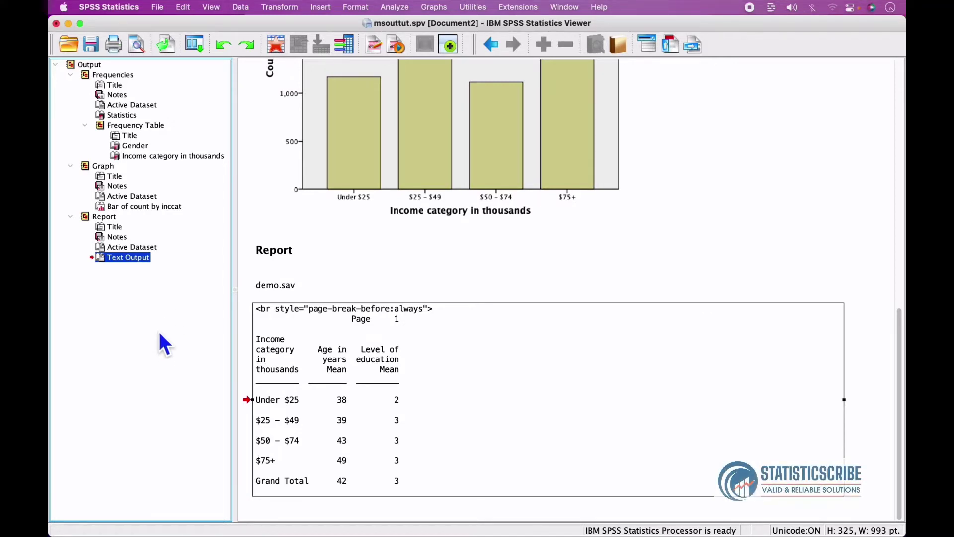
pyautogui.click(172, 354)
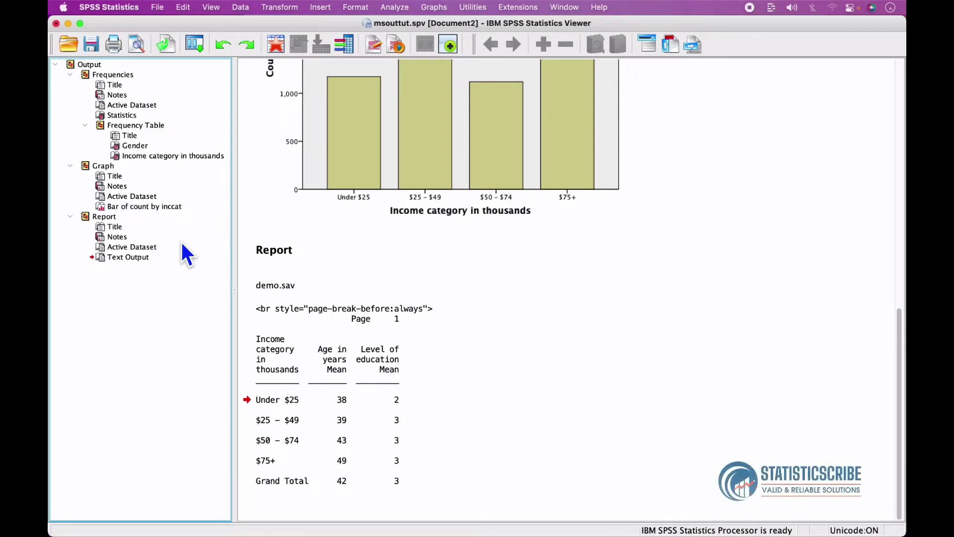
# Select the Frequencies Title, the Gender table and the Bar of count by inccat chart in the outline to locate their output.
pyautogui.click(111, 87)
pyautogui.click(291, 72)
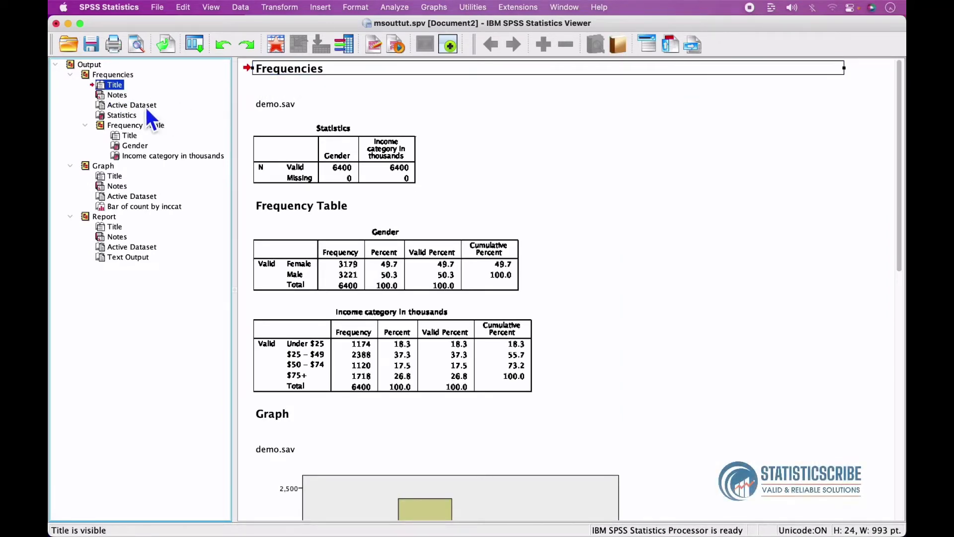
pyautogui.click(139, 148)
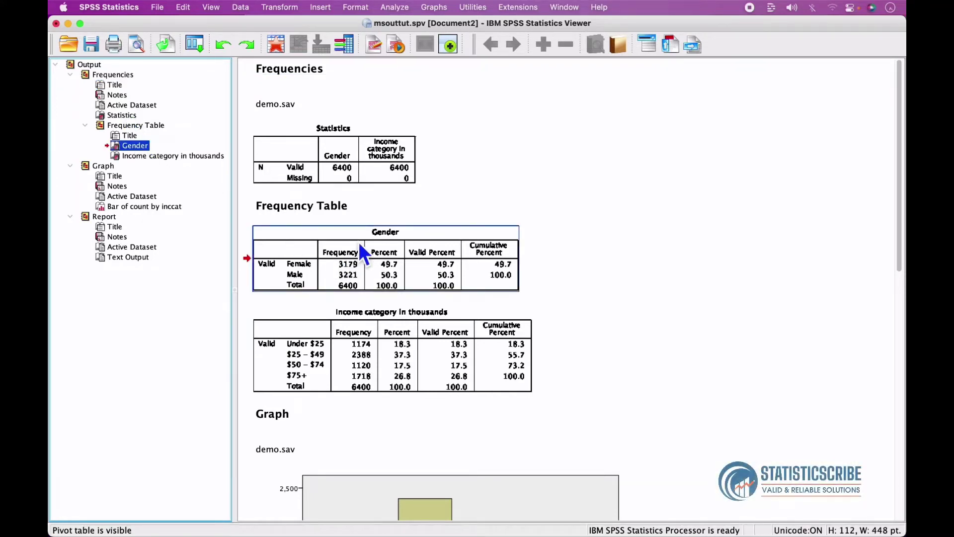
pyautogui.click(144, 208)
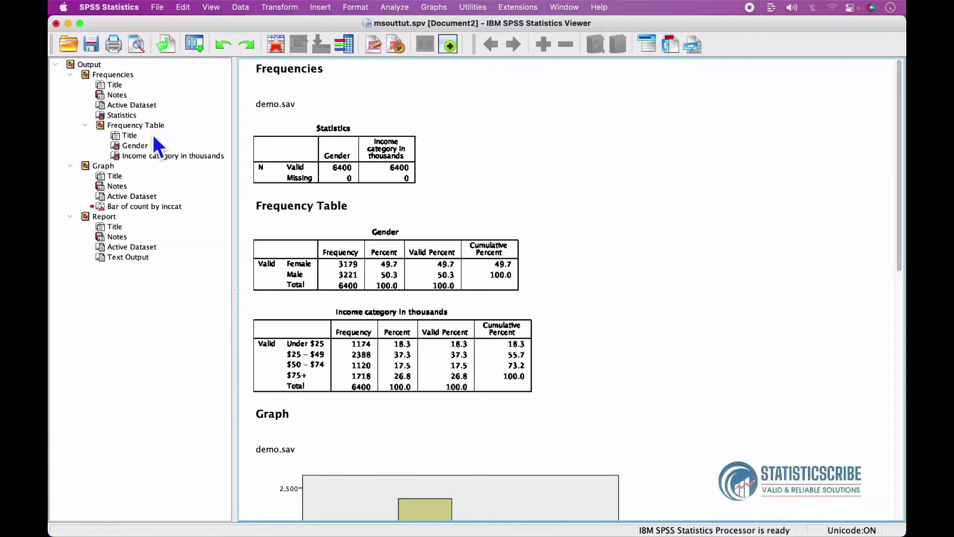
pyautogui.click(395, 209)
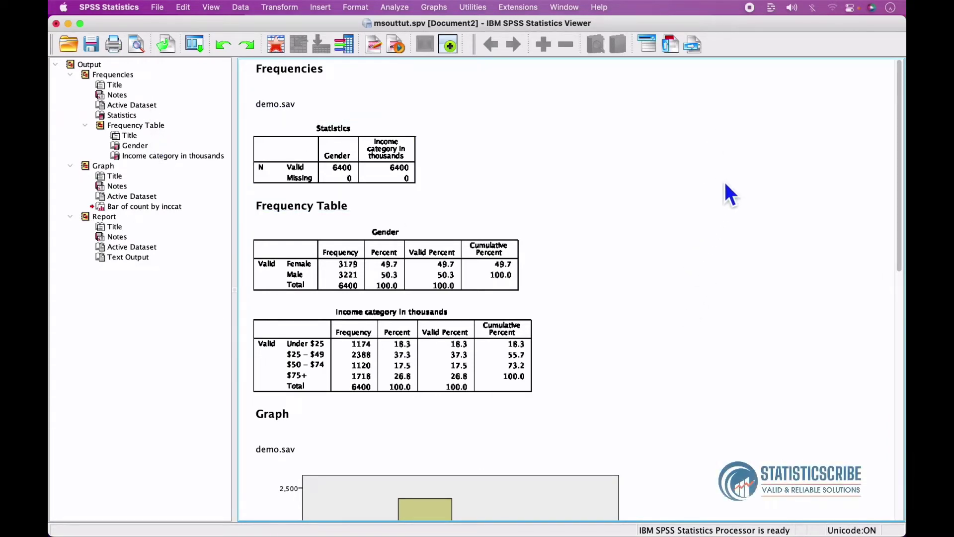
# View the Statistics table and the Bar of count by inccat chart through the outline, and return to the start of the output.
pyautogui.click(263, 241)
pyautogui.click(121, 116)
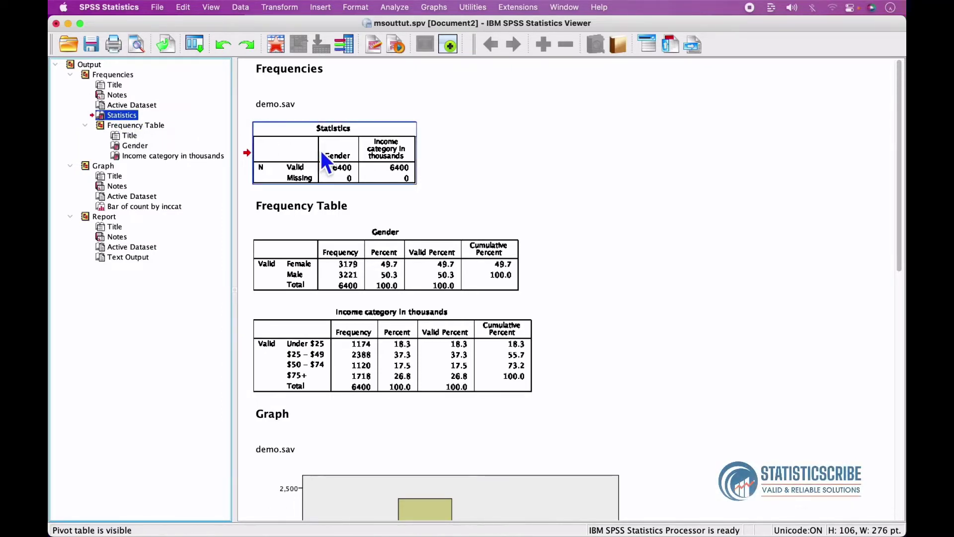
pyautogui.click(133, 207)
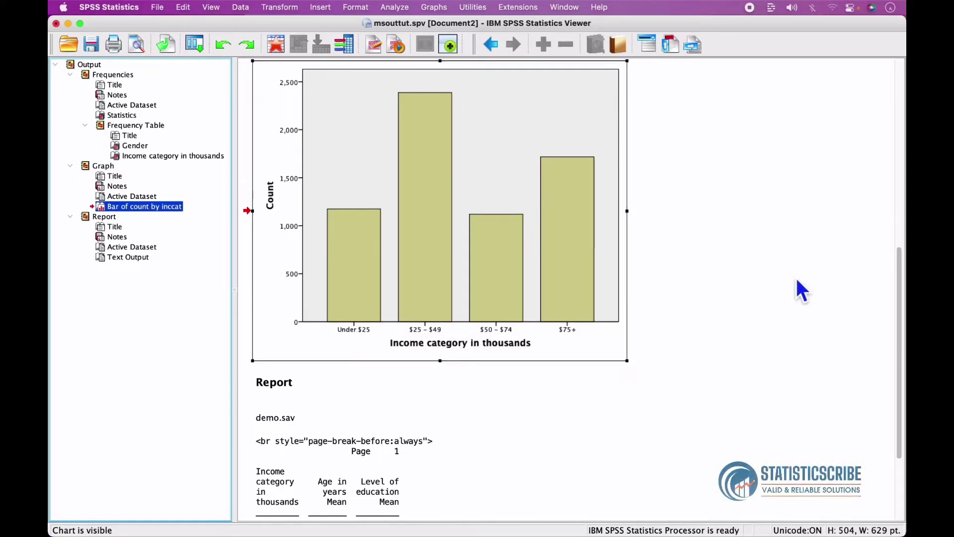
pyautogui.moveTo(902, 334); pyautogui.dragTo(877, 54)
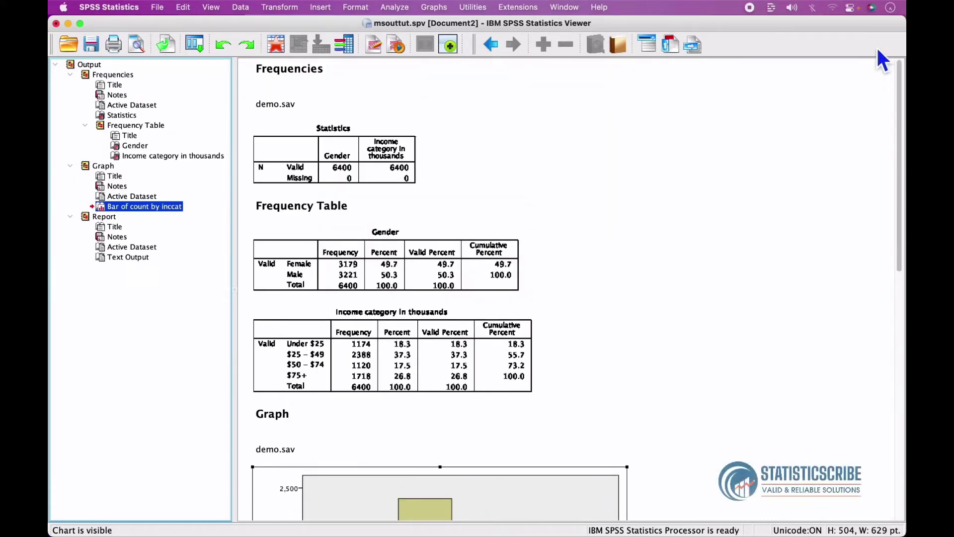
# Select the Gender, Income category in thousands and Statistics tables directly in the output, and view the Report's Text Output through the outline.
pyautogui.click(423, 264)
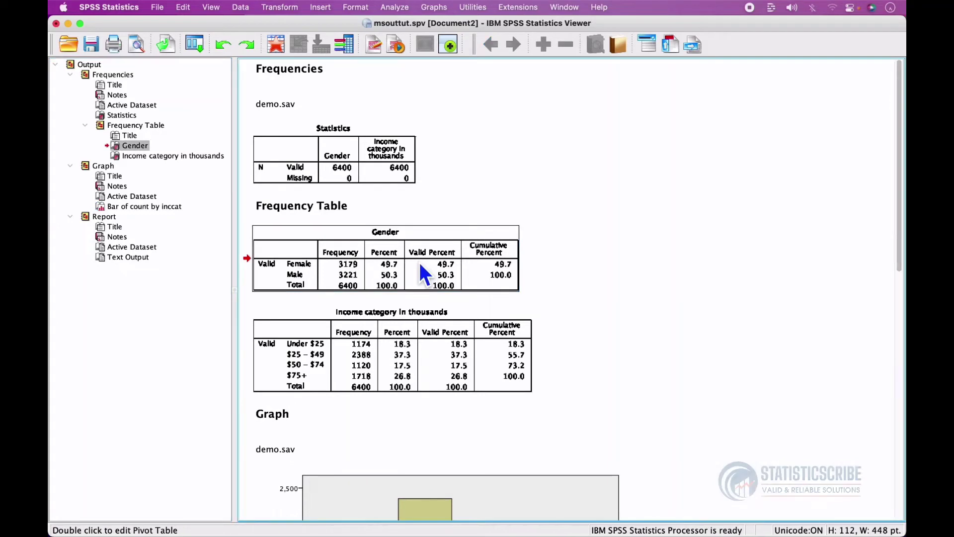
pyautogui.click(446, 348)
pyautogui.click(368, 145)
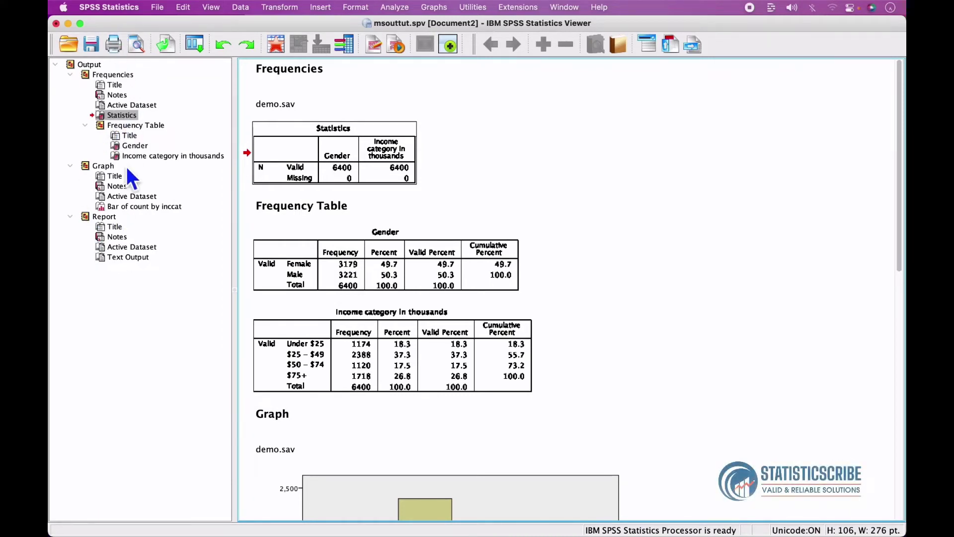
pyautogui.click(123, 256)
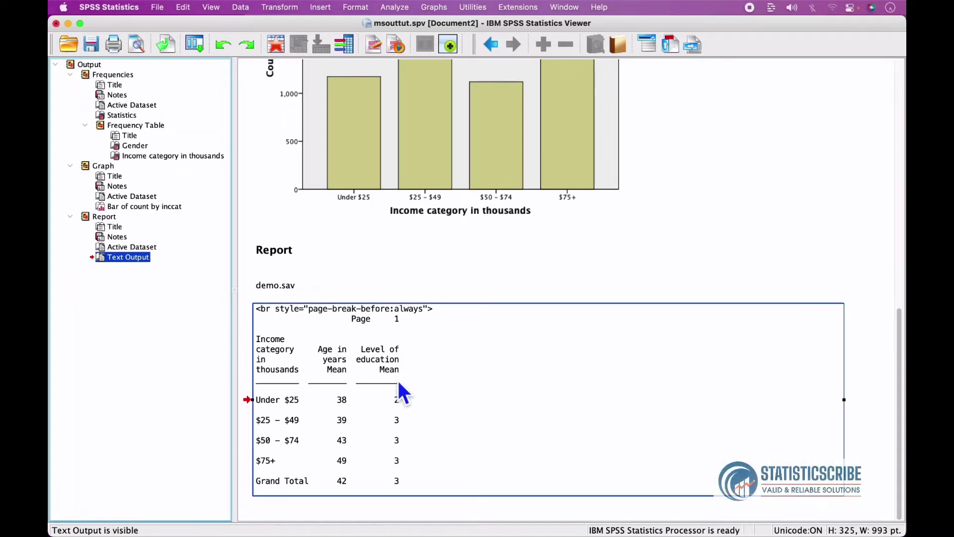
pyautogui.click(144, 282)
pyautogui.scroll(15, 523, 369)
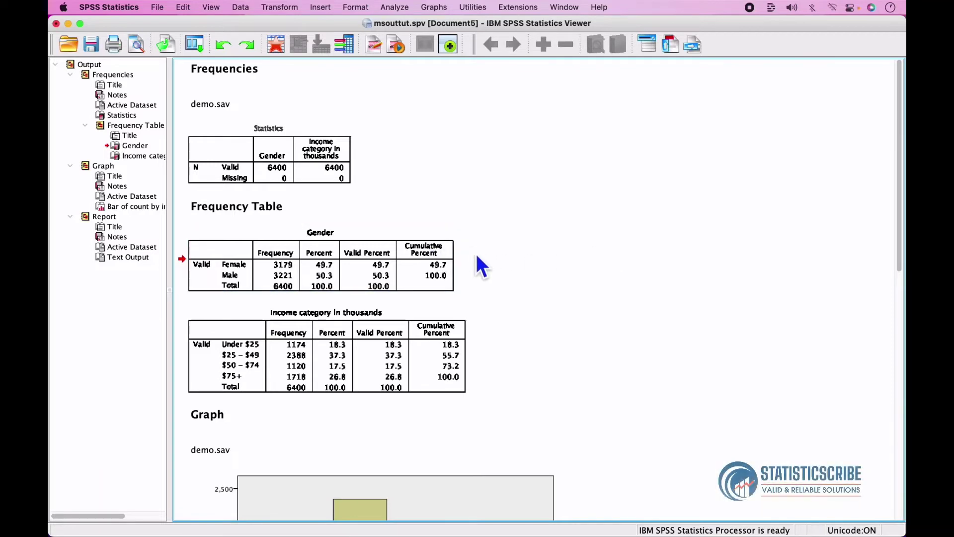
# Open the Gender frequency table for editing in a separate window.
pyautogui.click(318, 162)
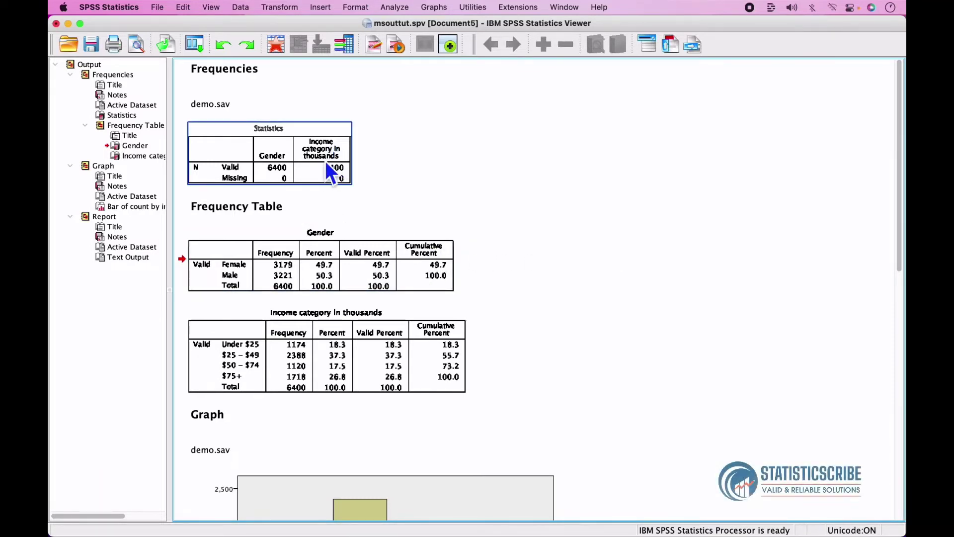
pyautogui.click(340, 263)
pyautogui.rightClick(340, 263)
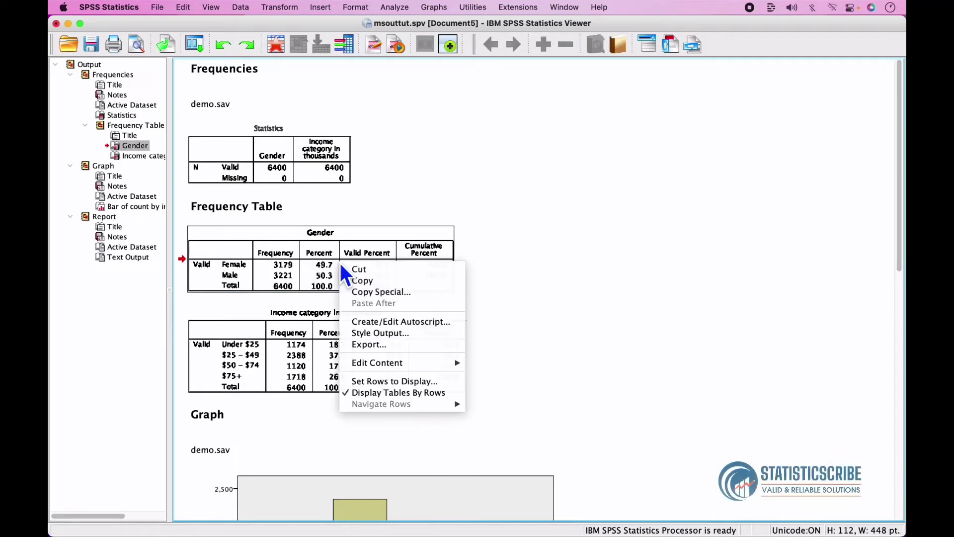
pyautogui.moveTo(423, 365)
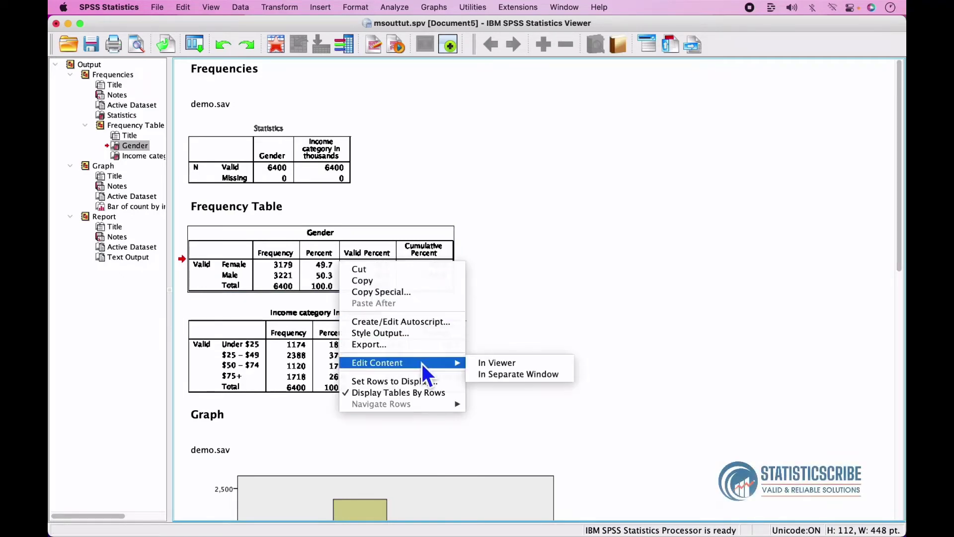
pyautogui.click(508, 376)
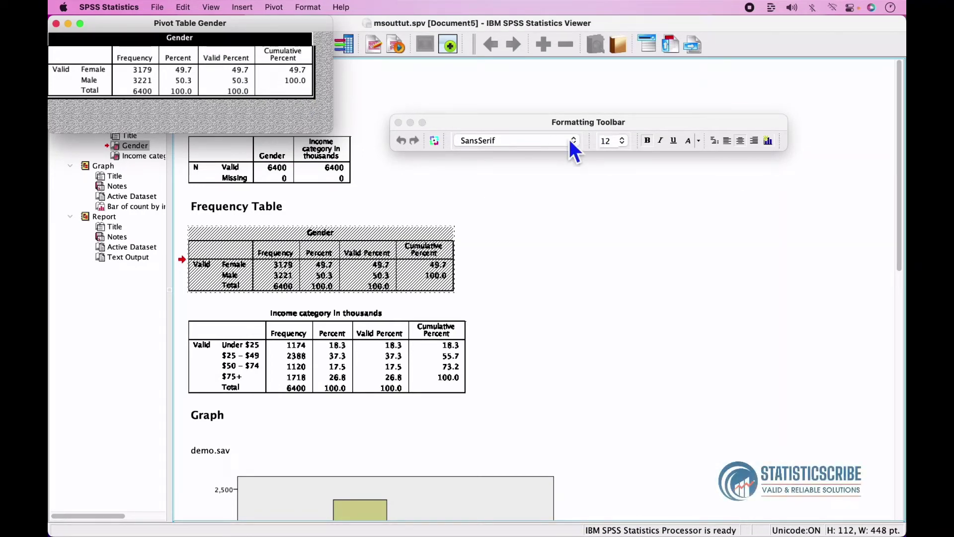
# Change the text colour of the Gender pivot table's title to blue.
pyautogui.click(699, 141)
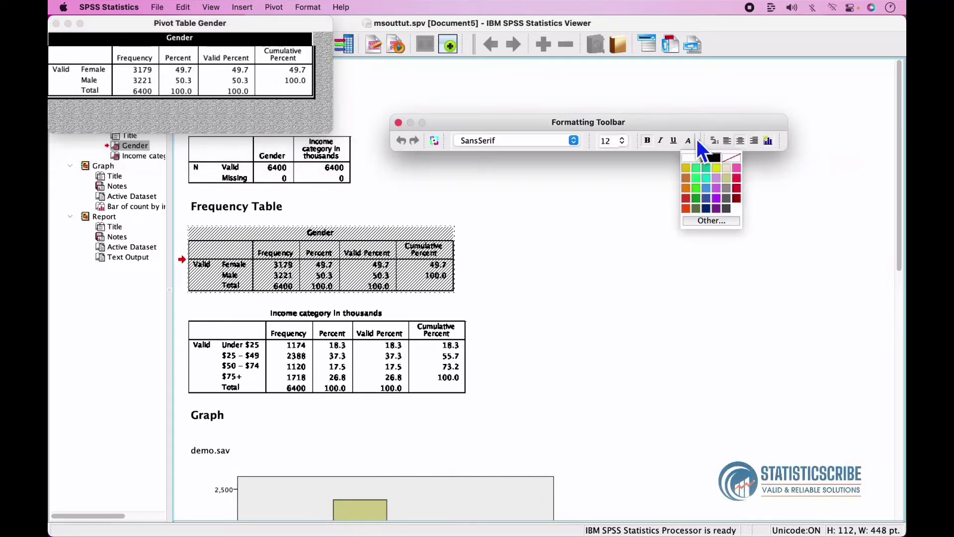
pyautogui.click(711, 191)
pyautogui.click(226, 65)
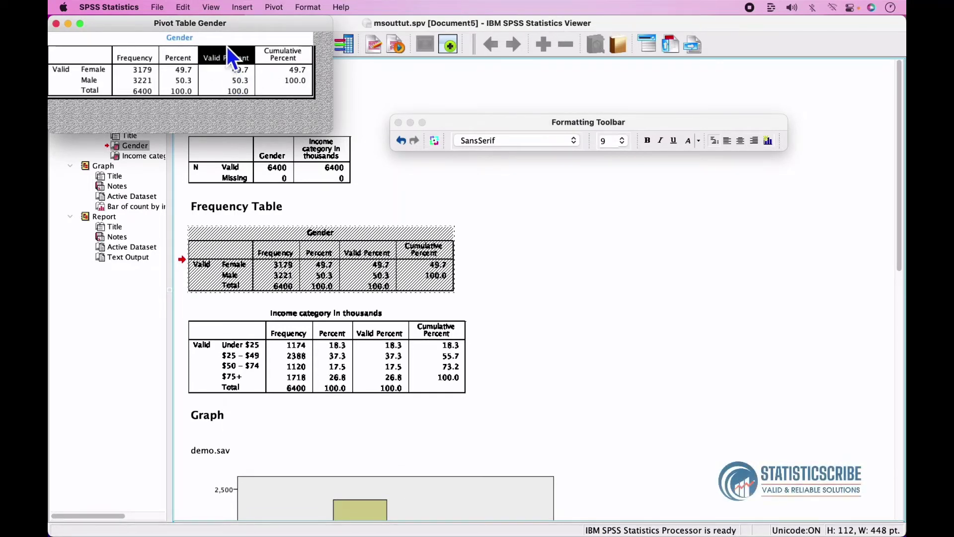
pyautogui.click(212, 42)
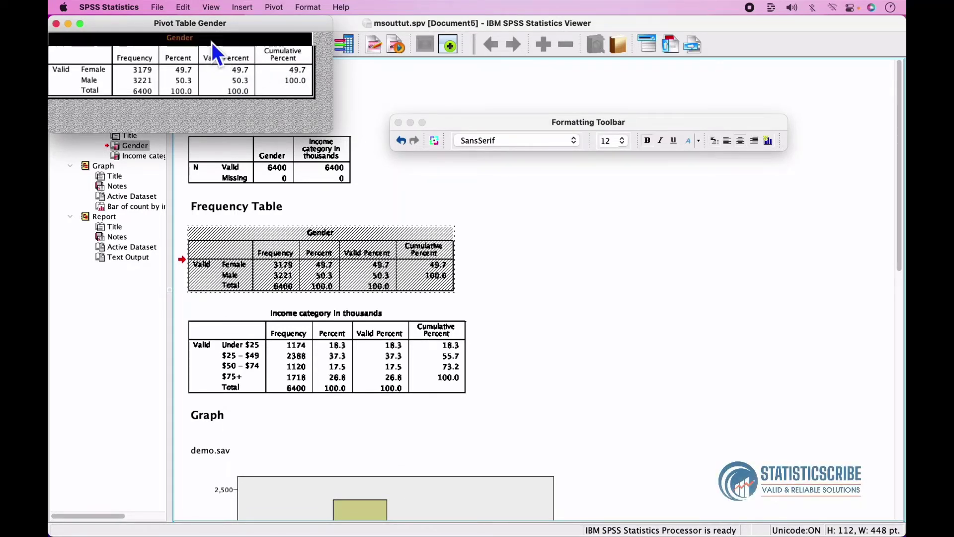
# Change the pivot table's title text to Gender(Sex).
pyautogui.doubleClick(197, 40)
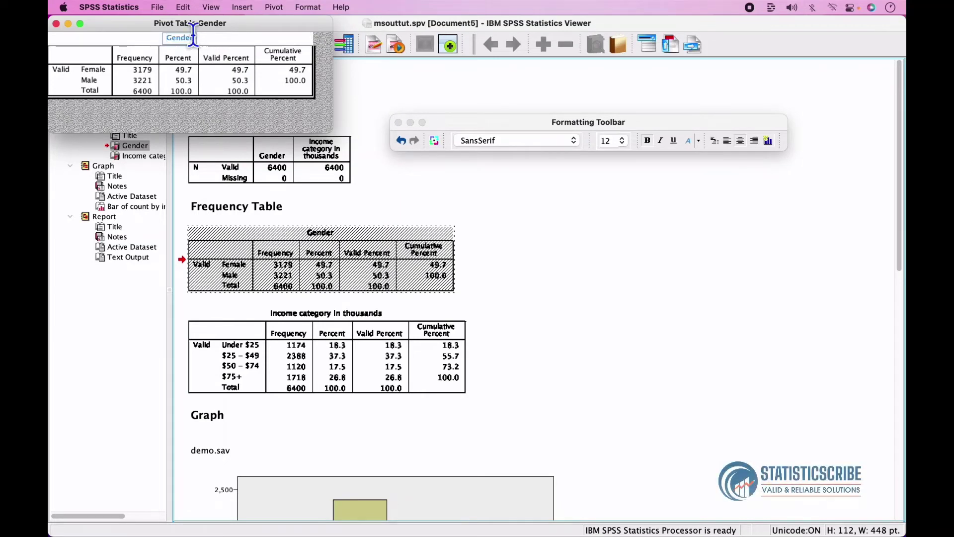
pyautogui.write('(Sex)')
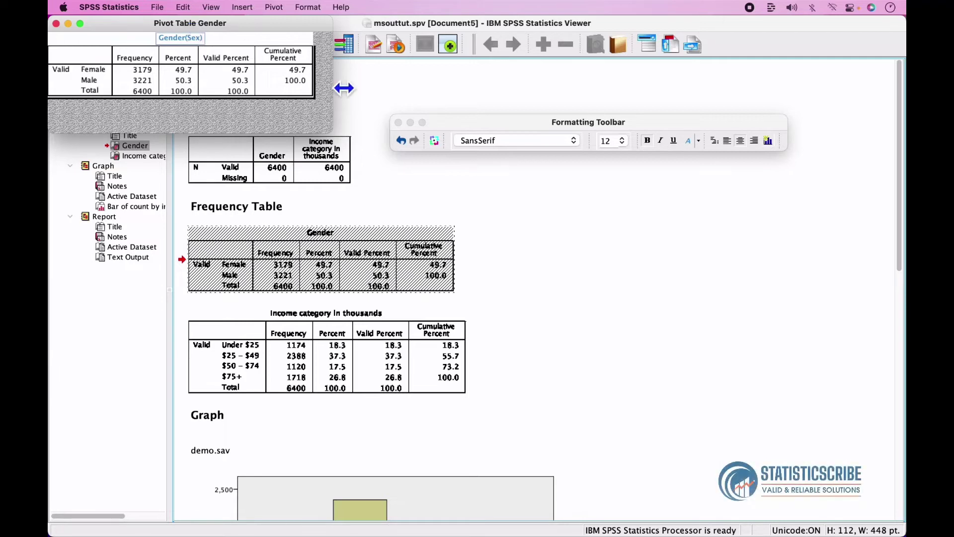
pyautogui.click(228, 58)
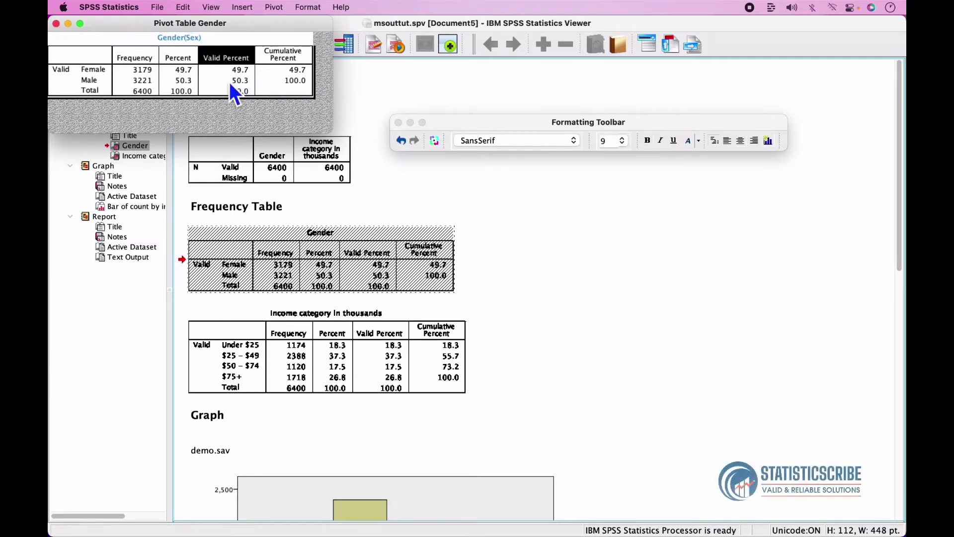
# Make the Frequency column heading of the pivot table bold.
pyautogui.click(150, 58)
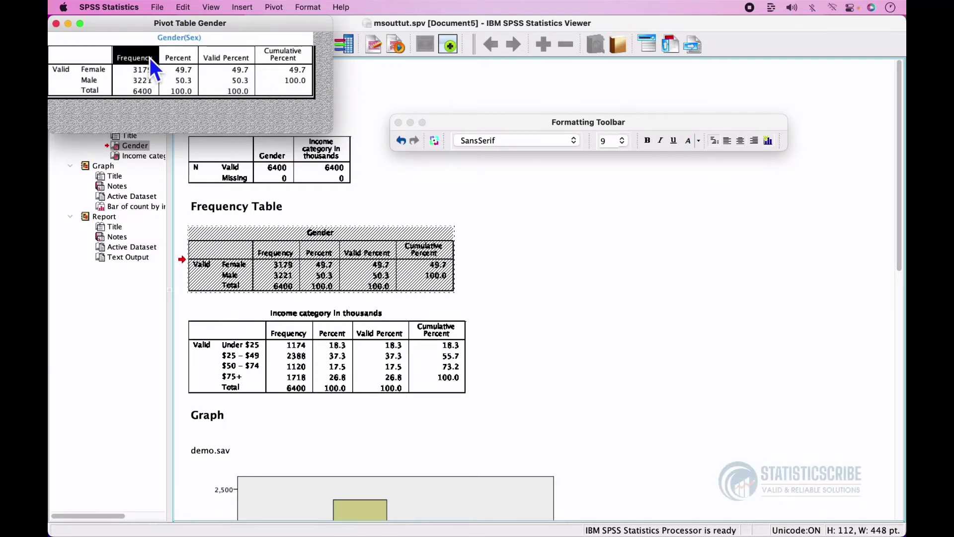
pyautogui.click(573, 140)
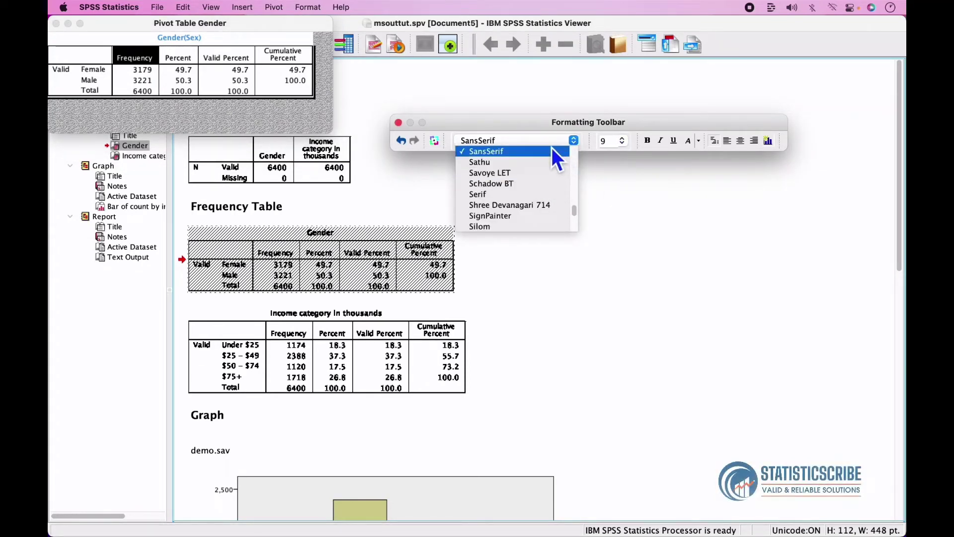
pyautogui.click(647, 140)
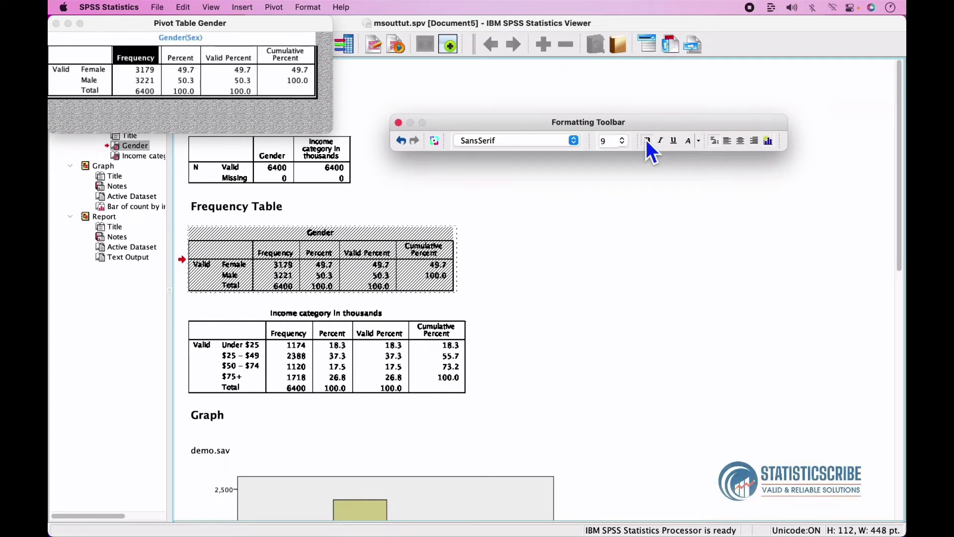
# Italicize the Frequency value and underline the Percent value in the Female row.
pyautogui.click(154, 73)
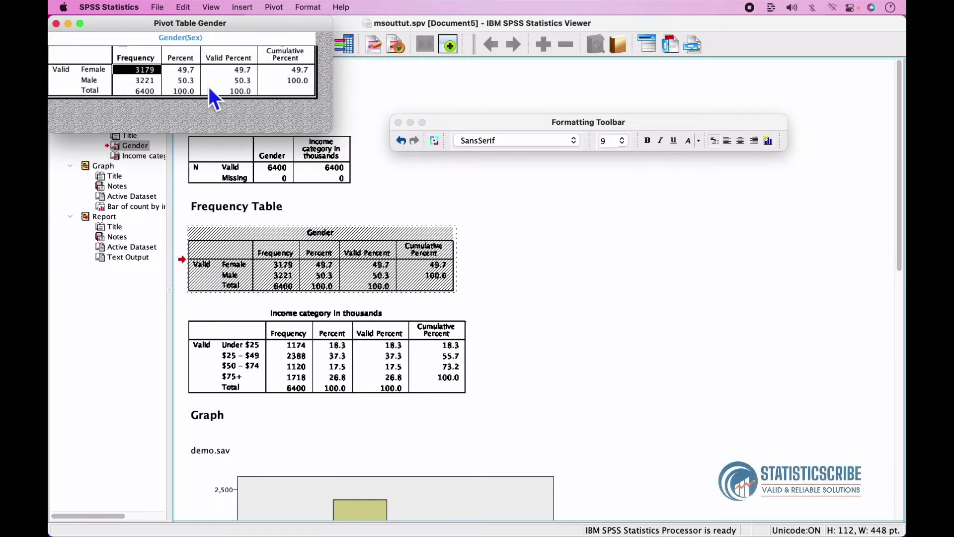
pyautogui.click(661, 141)
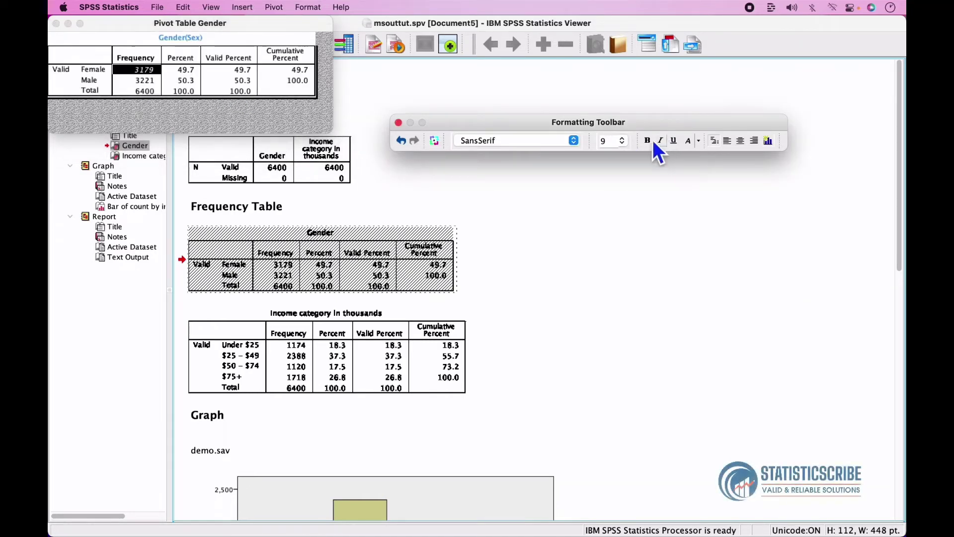
pyautogui.click(186, 72)
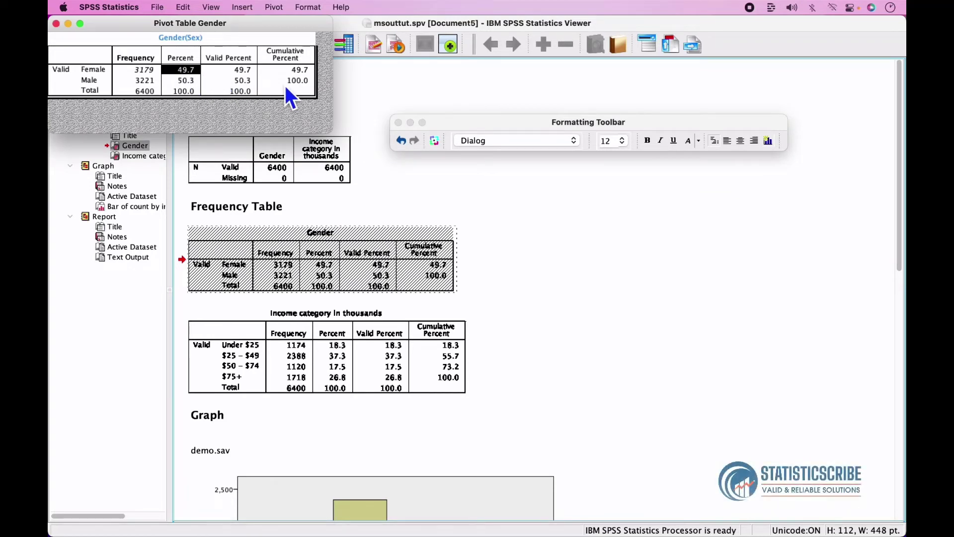
pyautogui.click(674, 141)
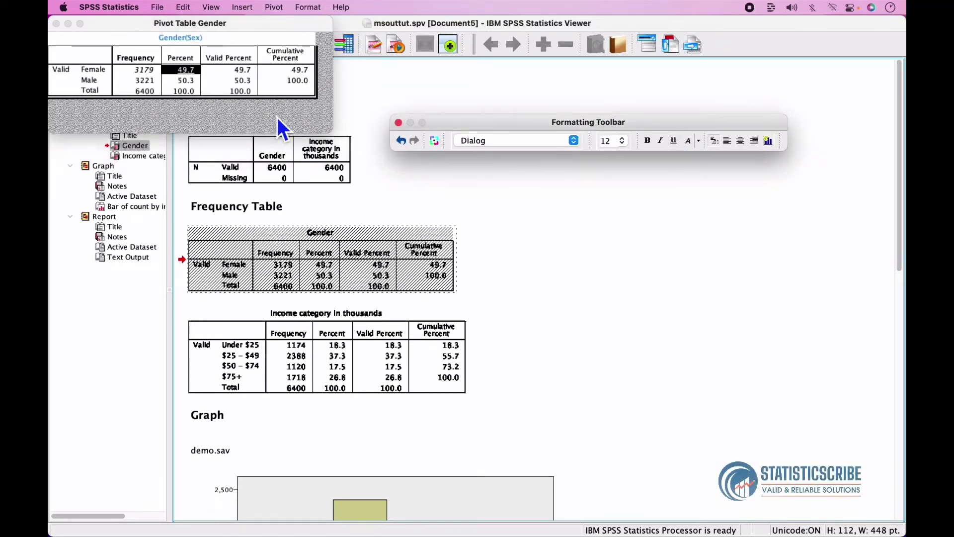
# Close the Formatting Toolbar and the Gender table's pivot editor to return the formatted table to the output.
pyautogui.click(225, 72)
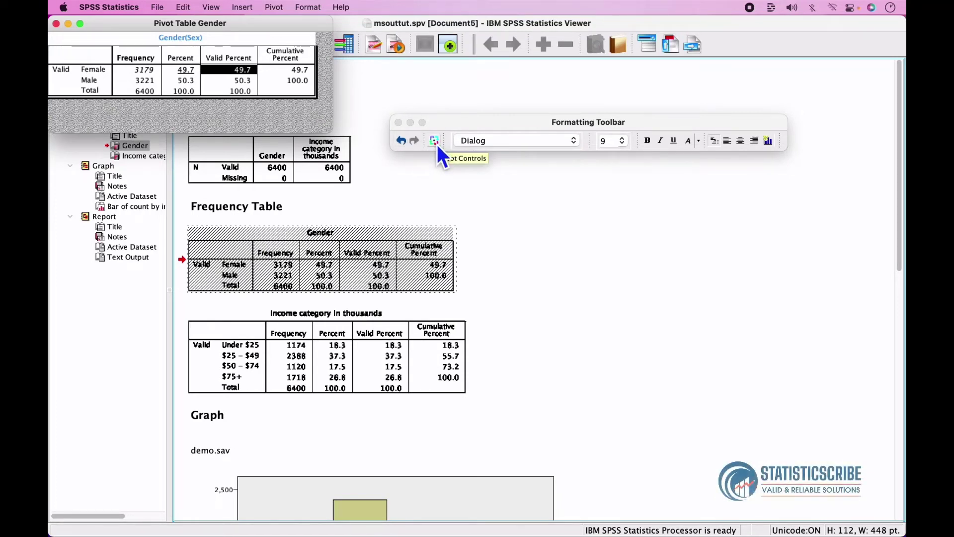
pyautogui.click(398, 122)
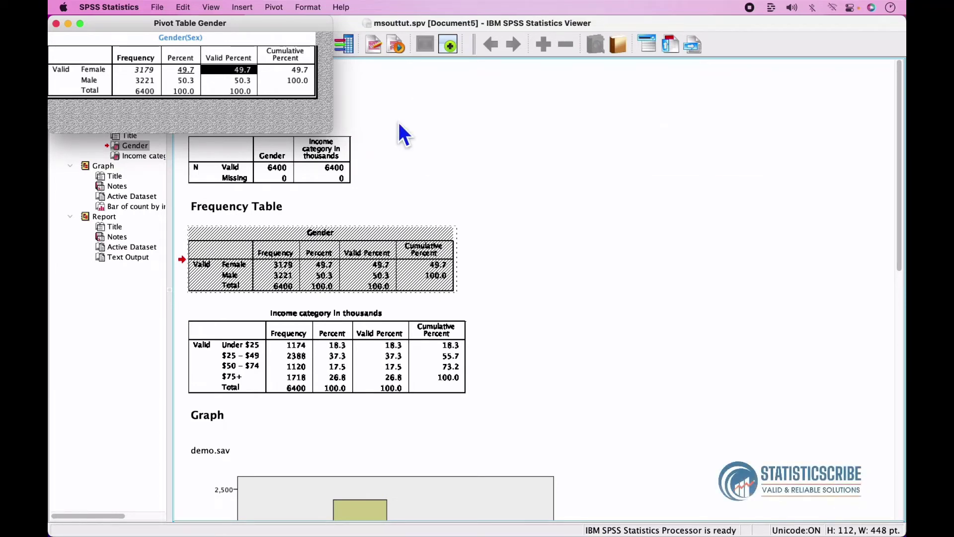
pyautogui.click(180, 11)
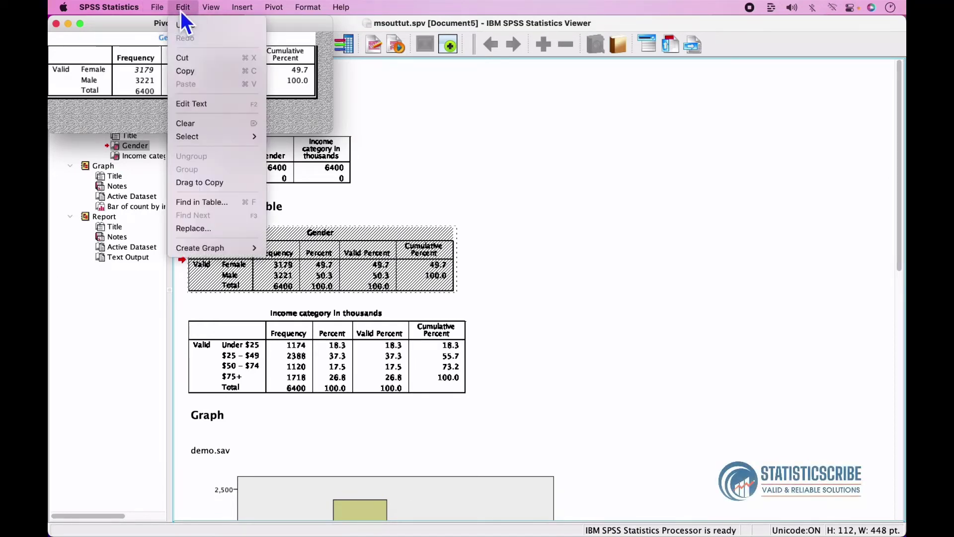
pyautogui.moveTo(210, 7)
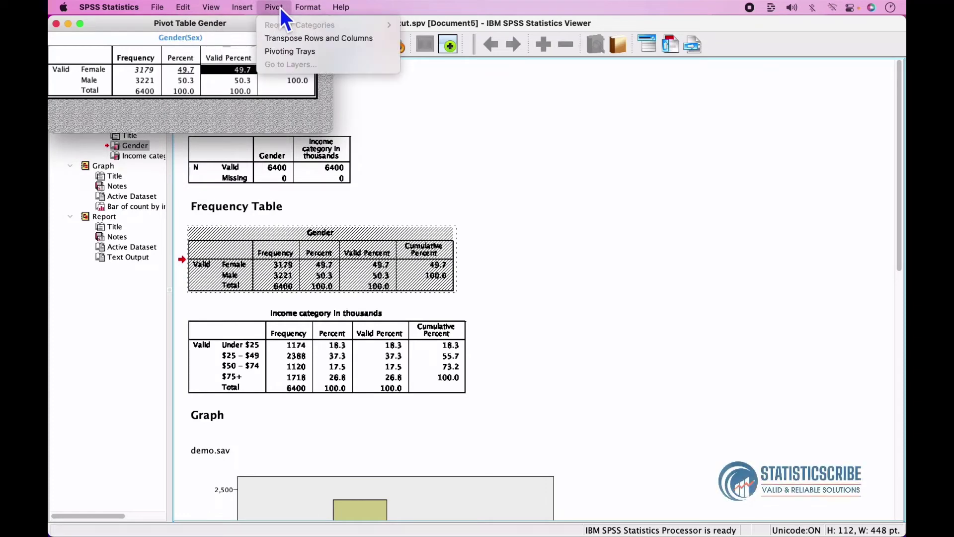
pyautogui.moveTo(311, 10)
pyautogui.moveTo(351, 11)
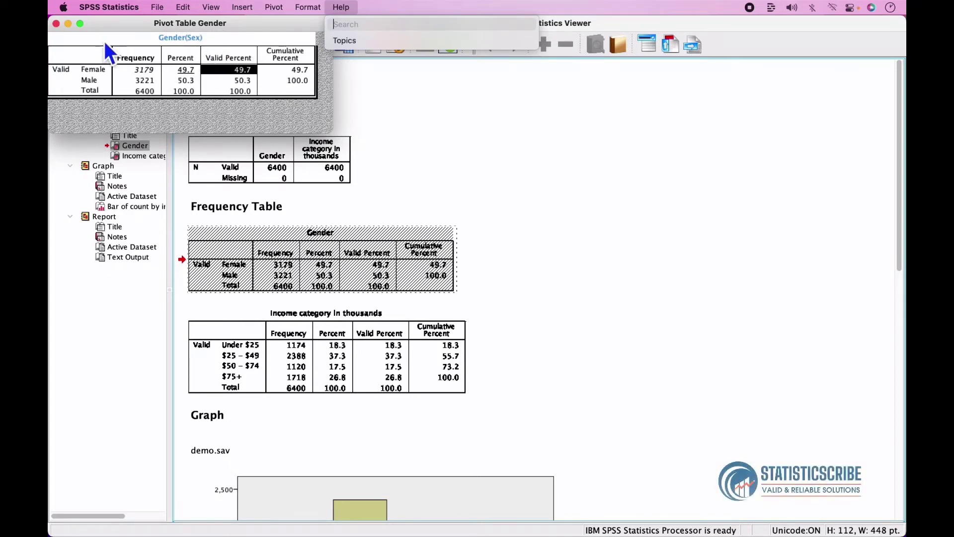
pyautogui.click(56, 24)
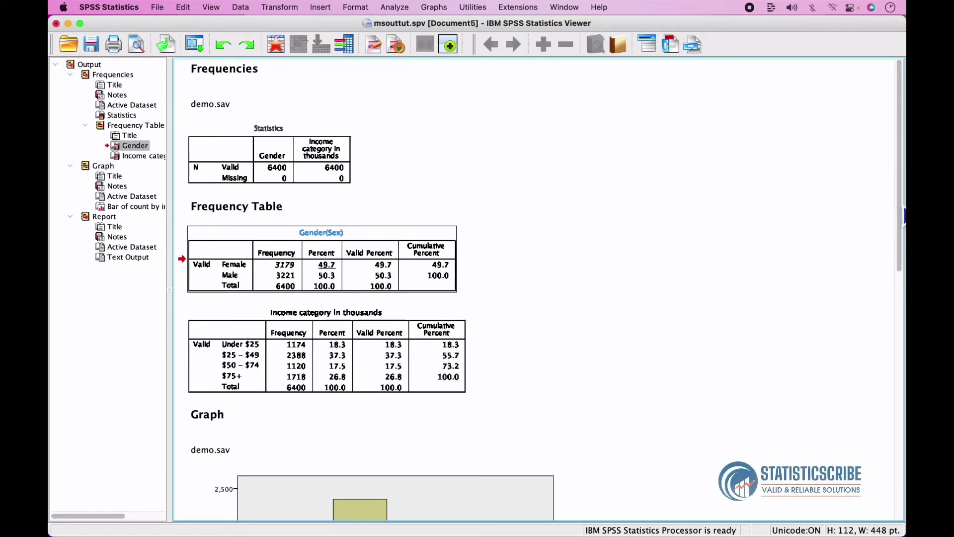
# Open the income category bar chart for editing and show data labels on its bars.
pyautogui.scroll(-5, 902, 220)
pyautogui.scroll(-1, 544, 289)
pyautogui.click(525, 285)
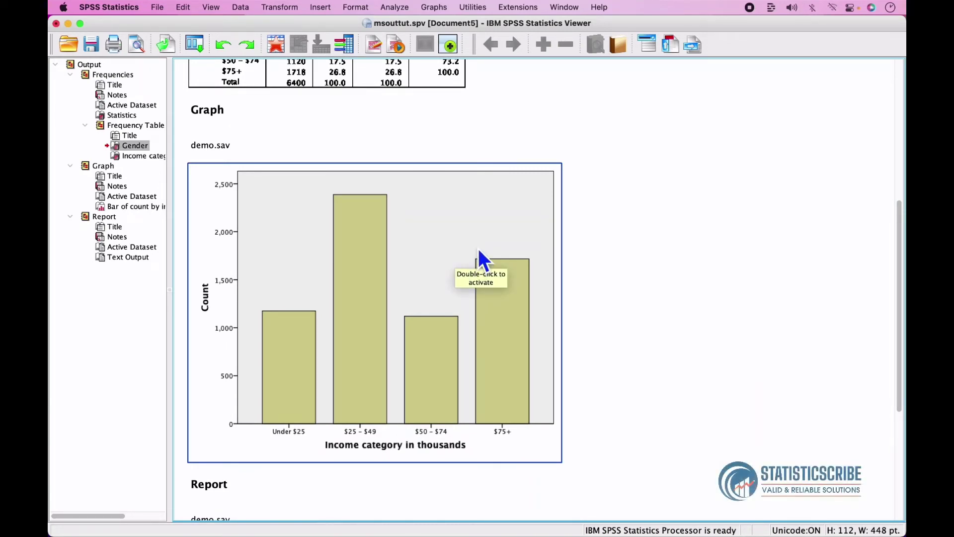
pyautogui.doubleClick(490, 227)
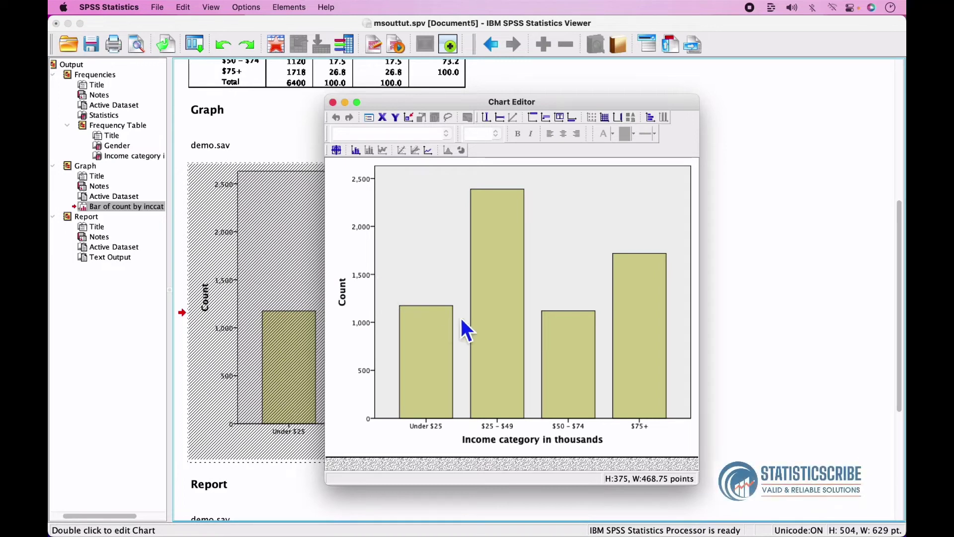
pyautogui.rightClick(573, 318)
pyautogui.moveTo(572, 319)
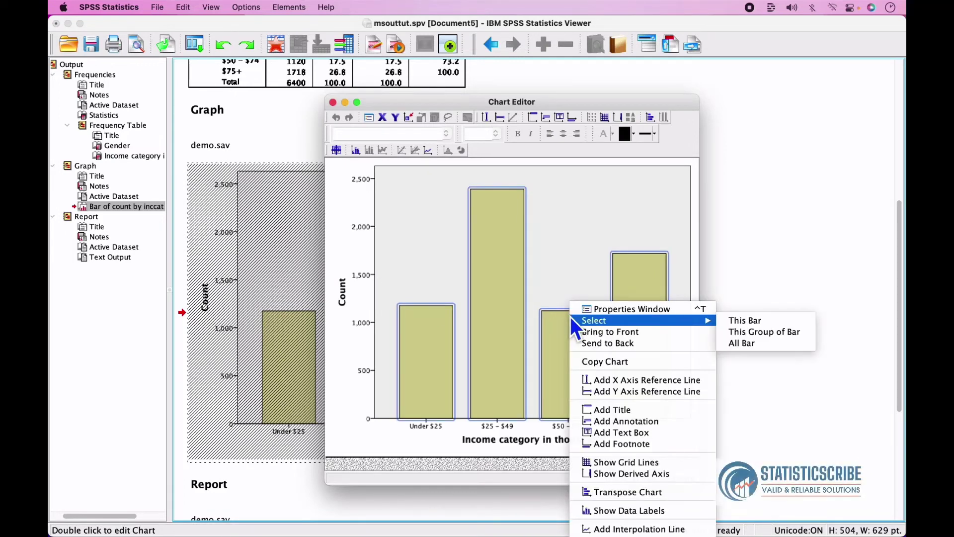
pyautogui.click(639, 511)
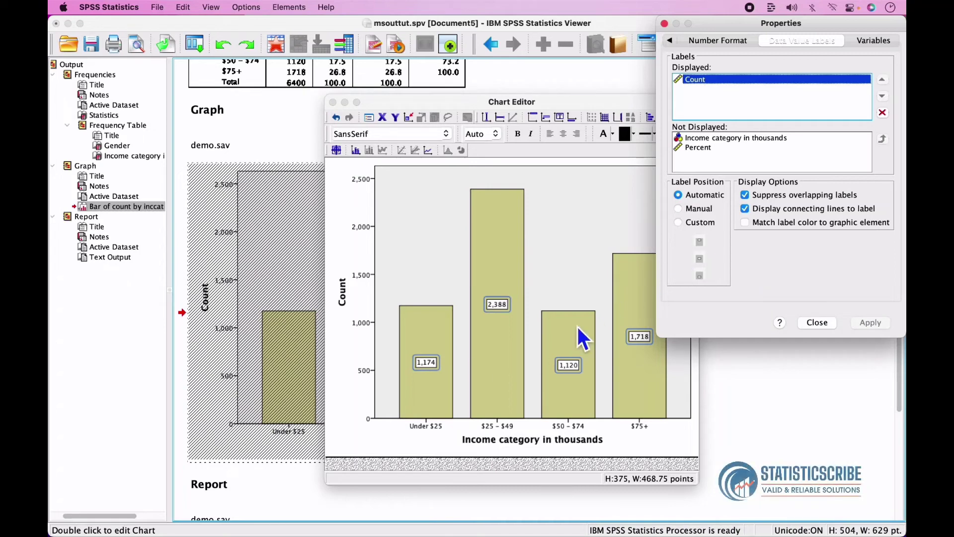
# Add Percent to the bars' displayed data labels alongside Count, apply the change and close the chart for editing.
pyautogui.click(696, 148)
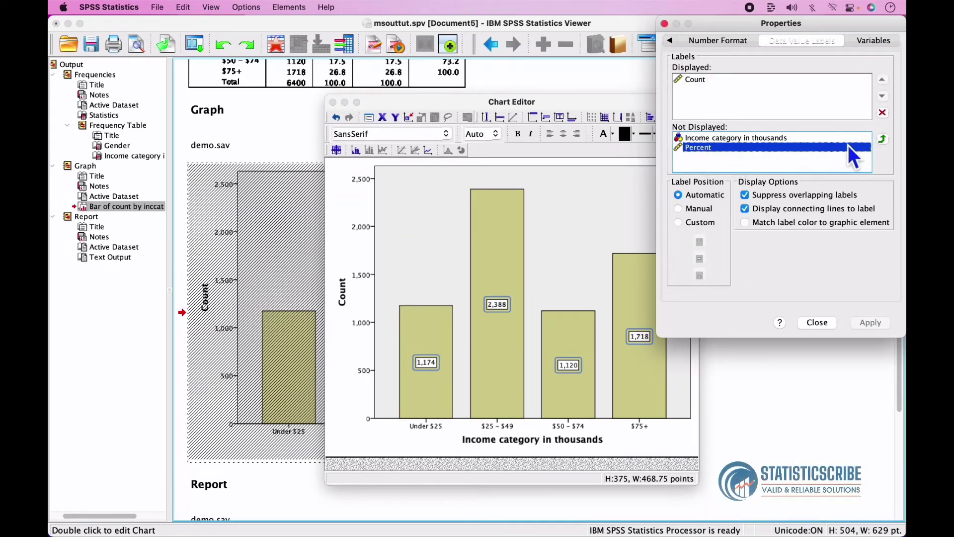
pyautogui.click(883, 139)
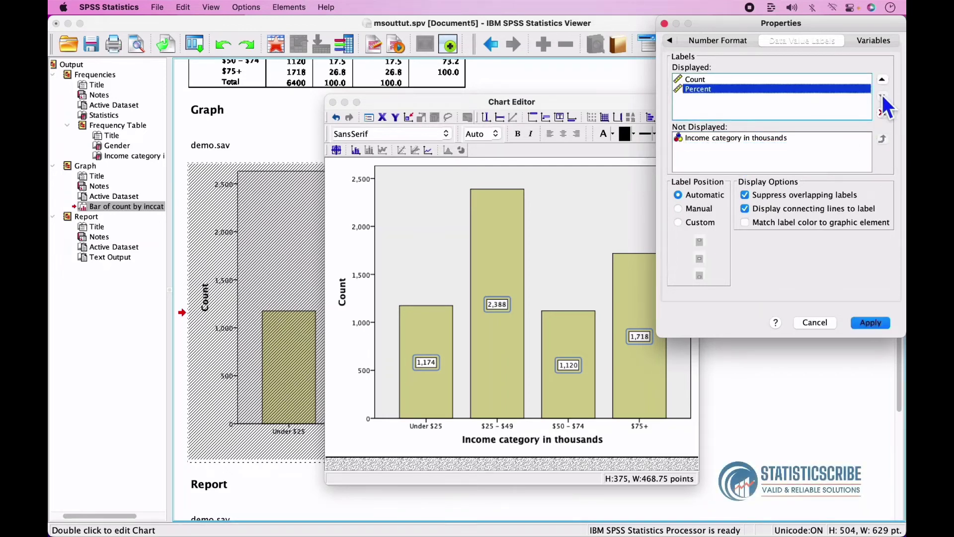
pyautogui.click(882, 113)
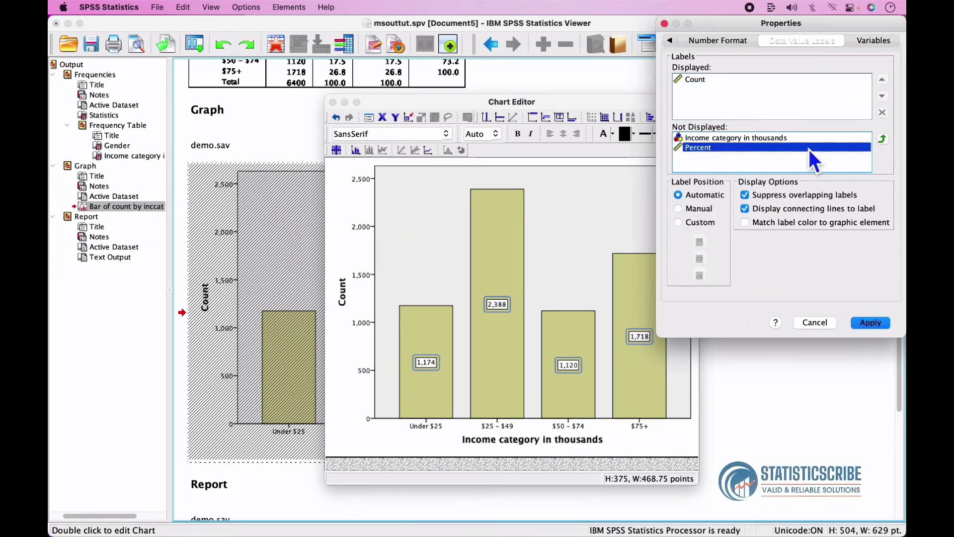
pyautogui.moveTo(793, 148); pyautogui.dragTo(779, 86)
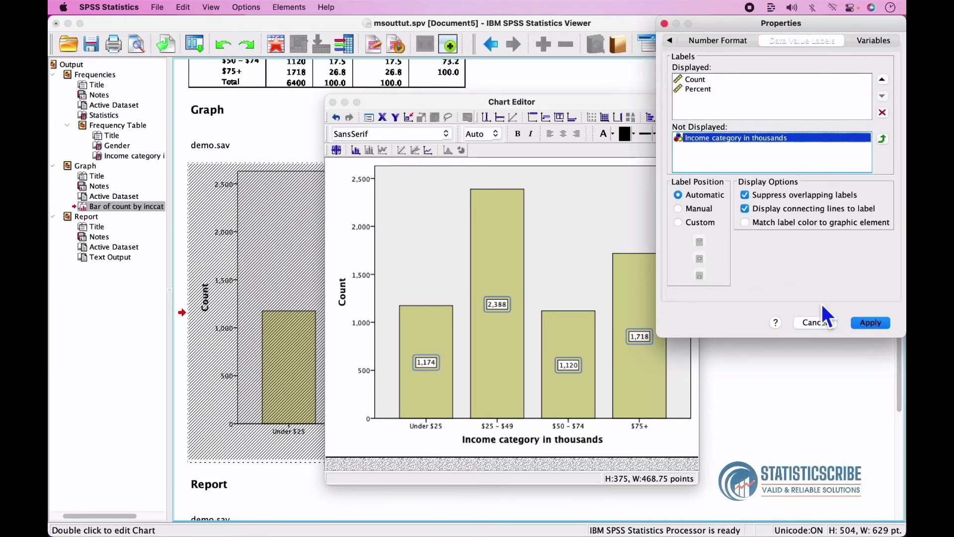
pyautogui.click(871, 323)
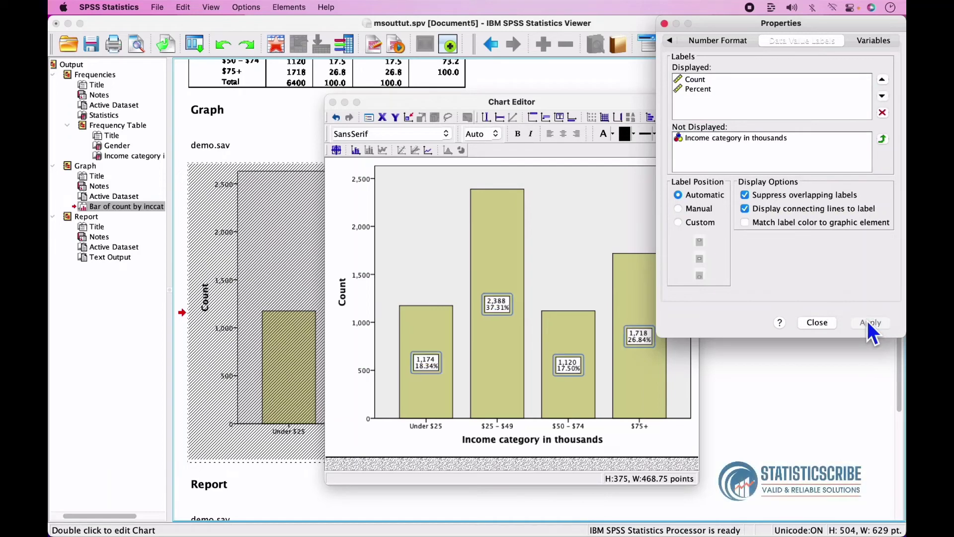
pyautogui.click(816, 323)
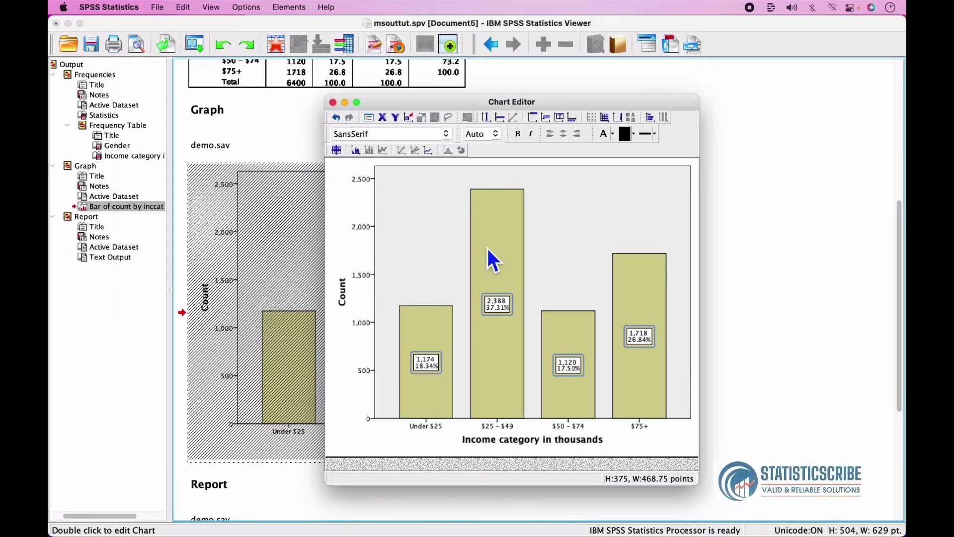
pyautogui.click(333, 102)
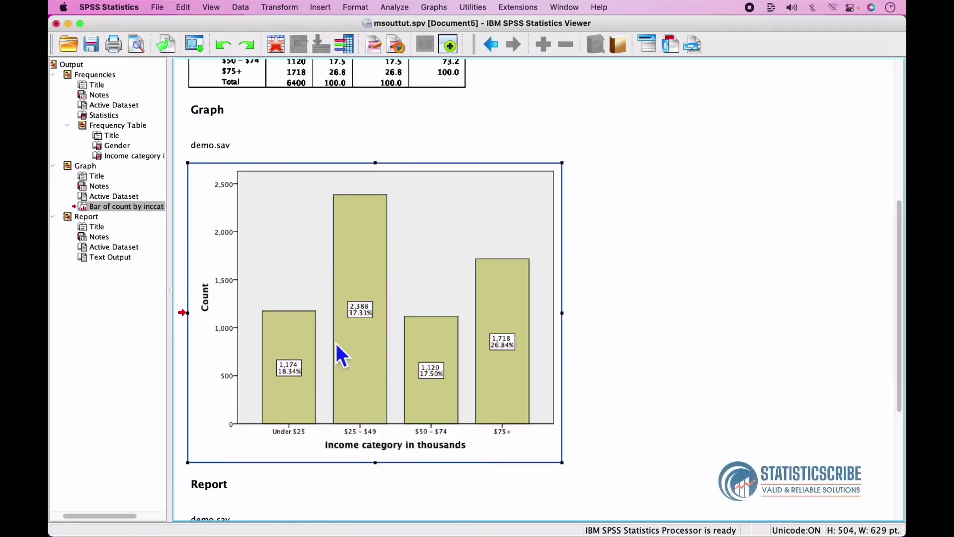
# Reopen the bar chart for editing, examine the View, Elements and Help commands available, and close it.
pyautogui.click(306, 232)
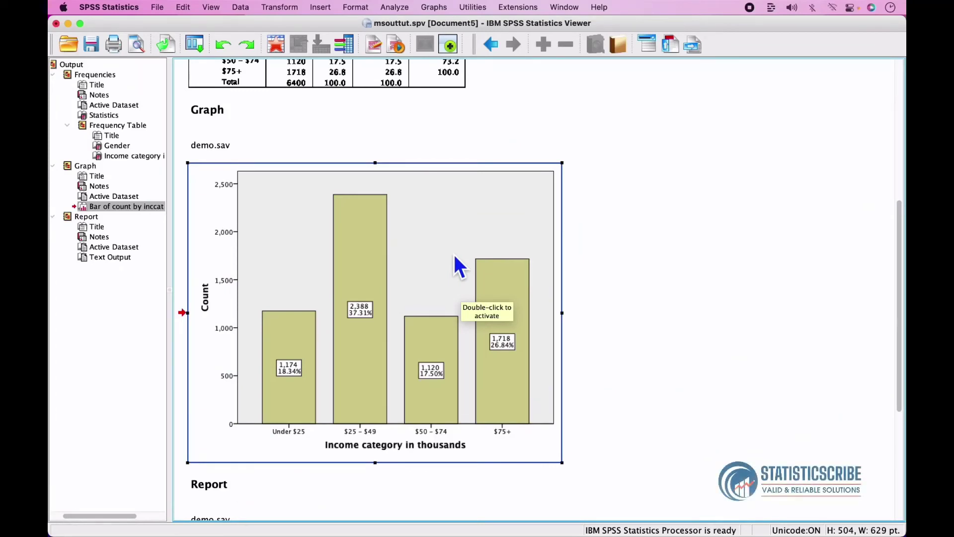
pyautogui.doubleClick(454, 219)
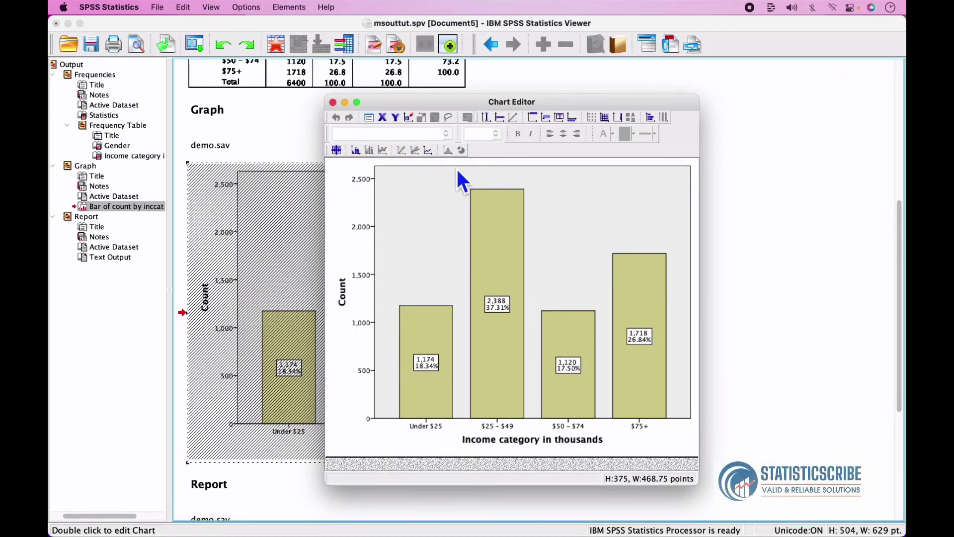
pyautogui.click(163, 13)
pyautogui.moveTo(194, 17)
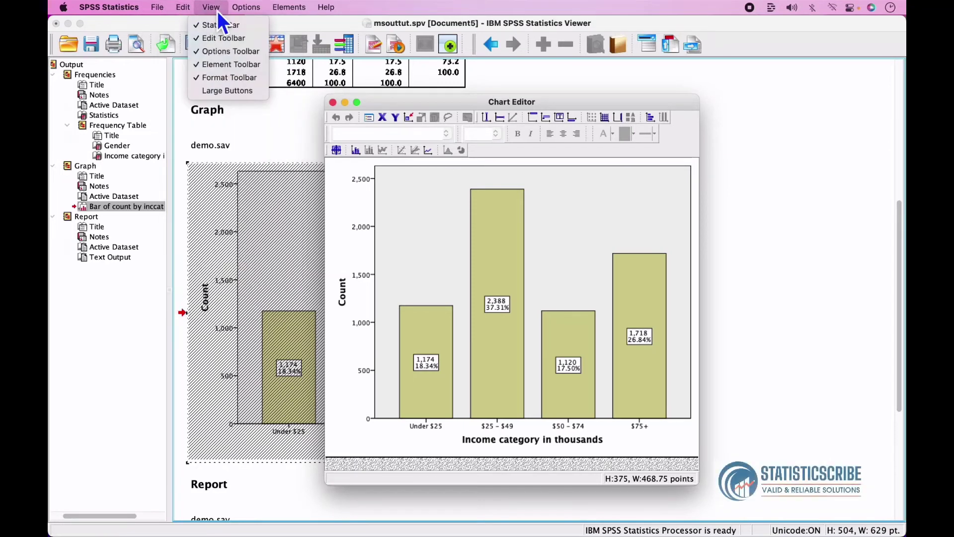
pyautogui.moveTo(278, 9)
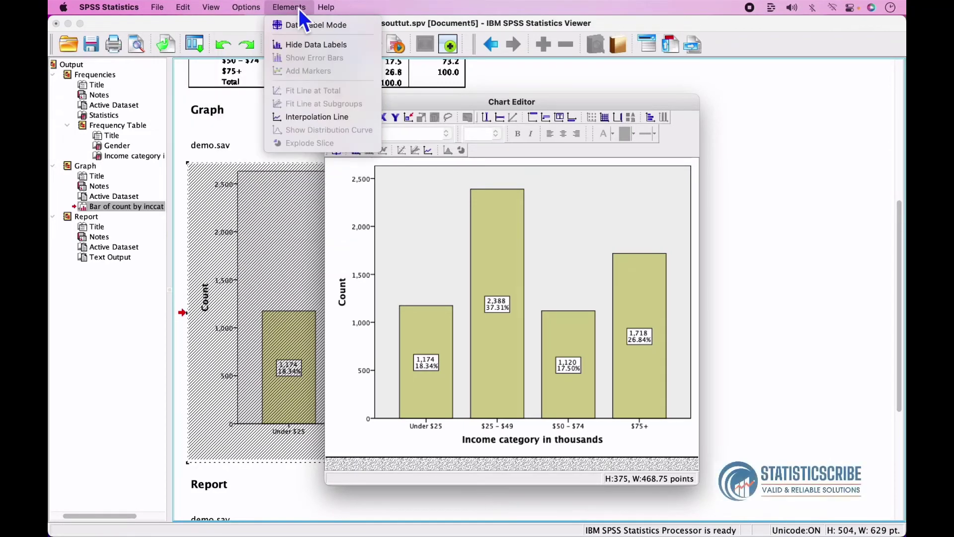
pyautogui.moveTo(329, 11)
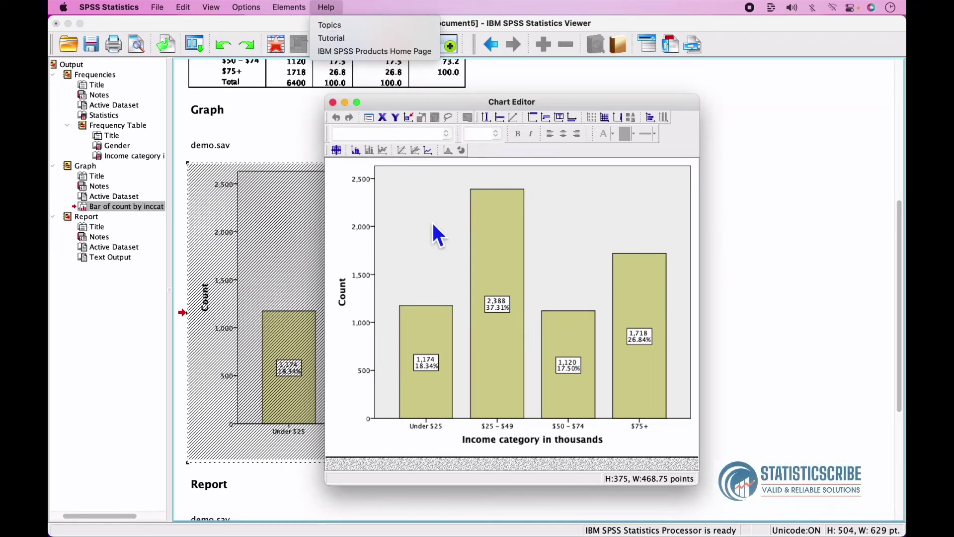
pyautogui.click(332, 102)
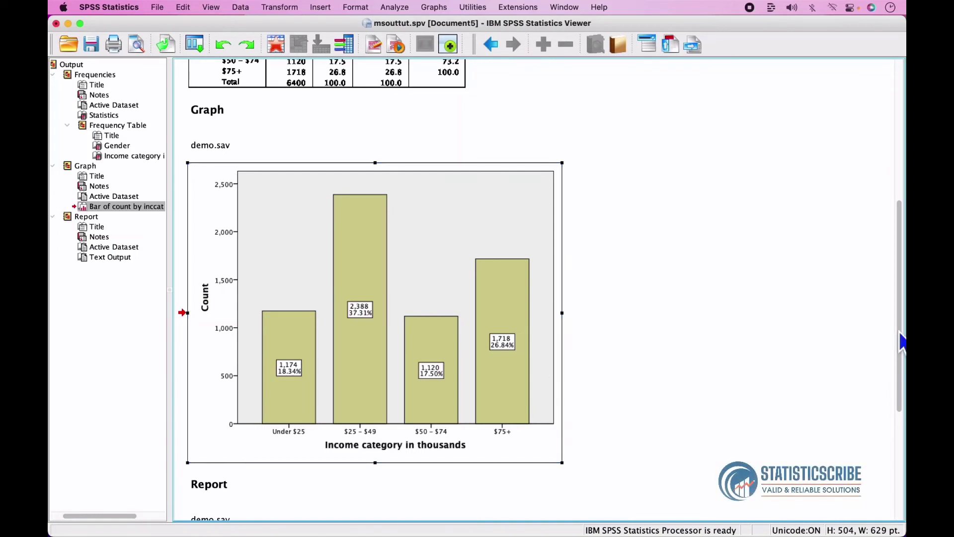
# Select the Report's Text Output item and open its text for editing.
pyautogui.scroll(-3, 902, 343)
pyautogui.scroll(-3, 540, 285)
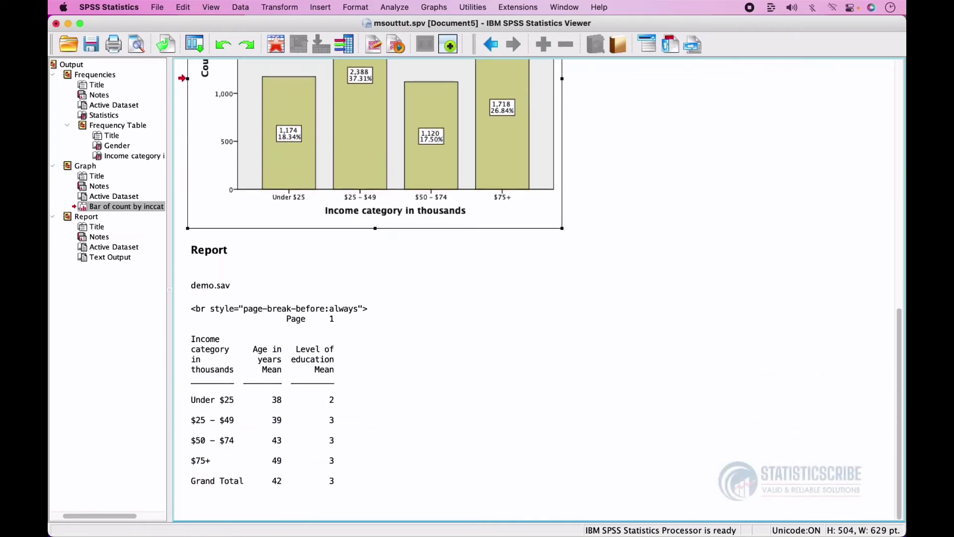
pyautogui.click(129, 258)
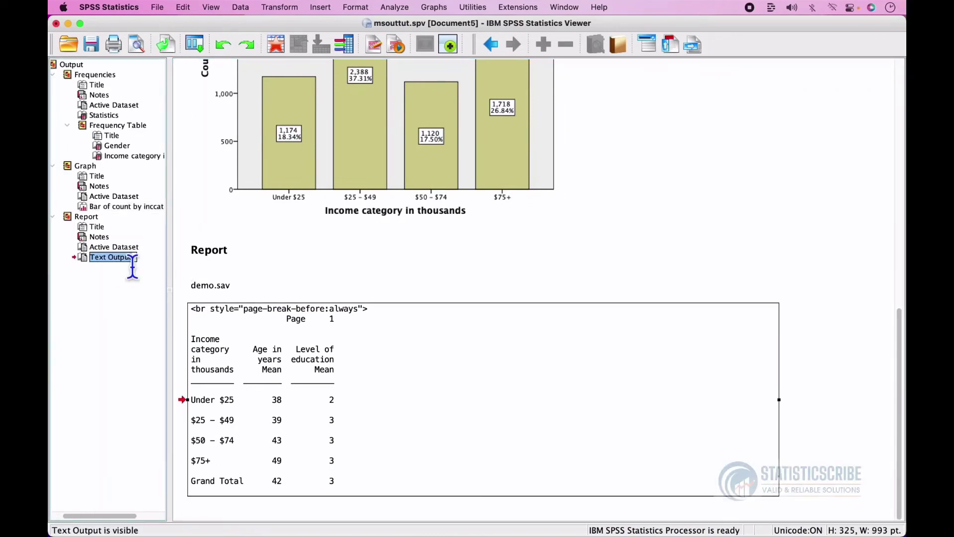
pyautogui.doubleClick(265, 348)
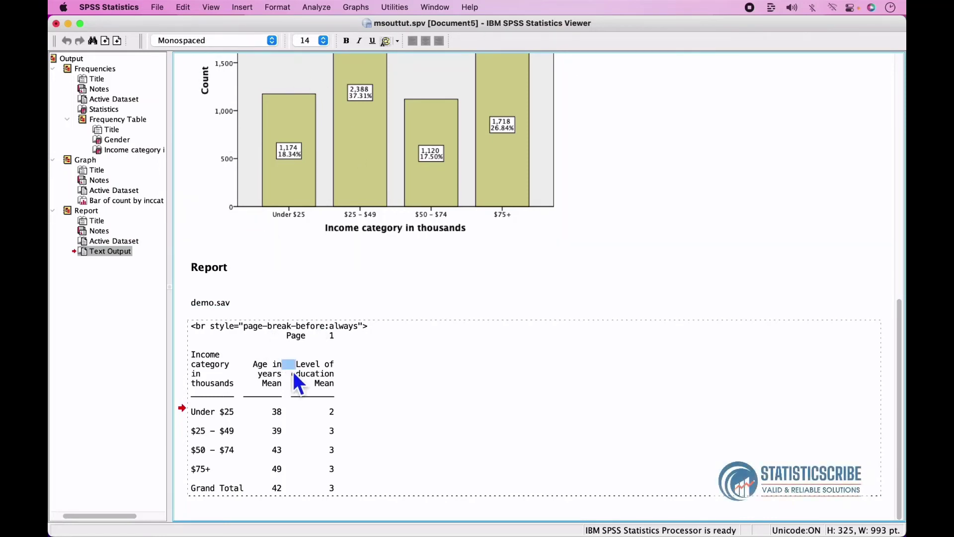
# Examine the commands available for editing the text output, including inserting a page break, window options and pasting.
pyautogui.click(162, 9)
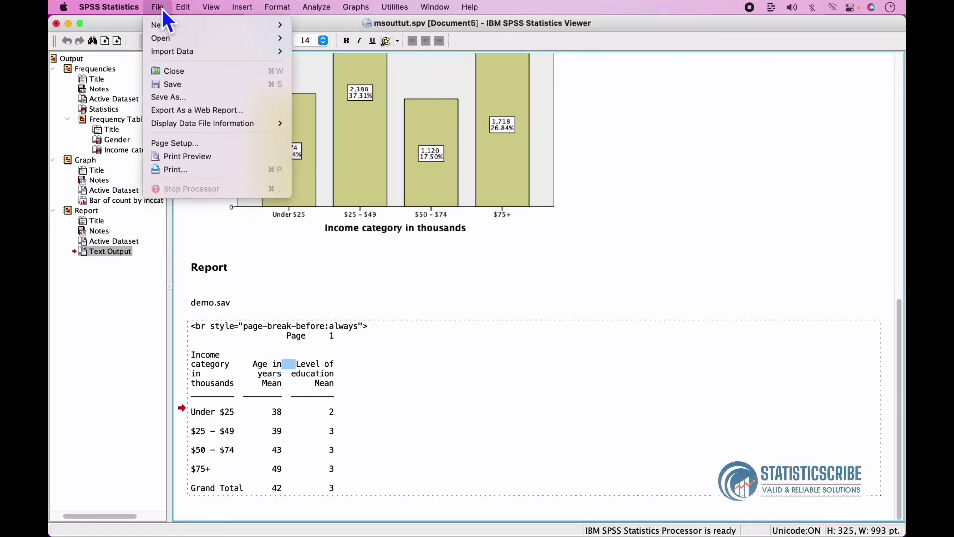
pyautogui.moveTo(249, 9)
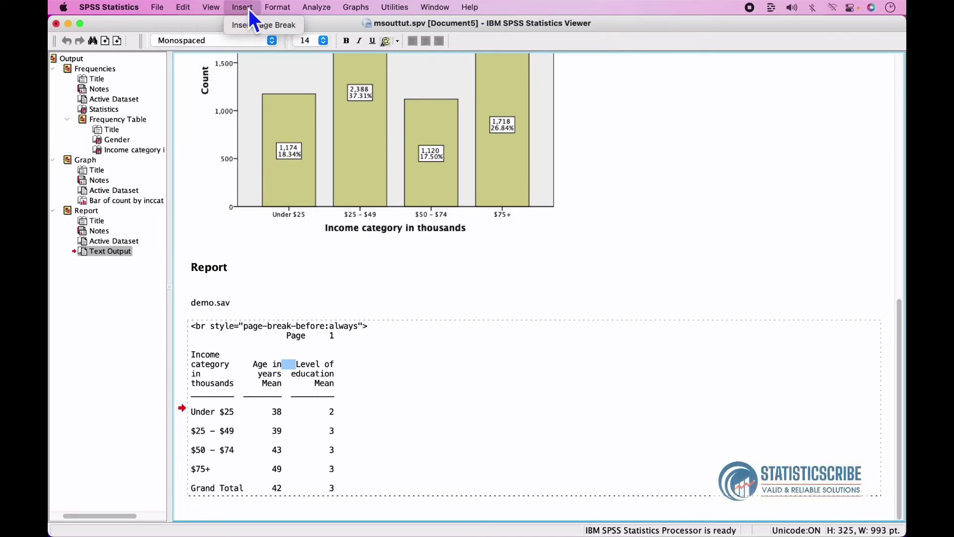
pyautogui.moveTo(424, 8)
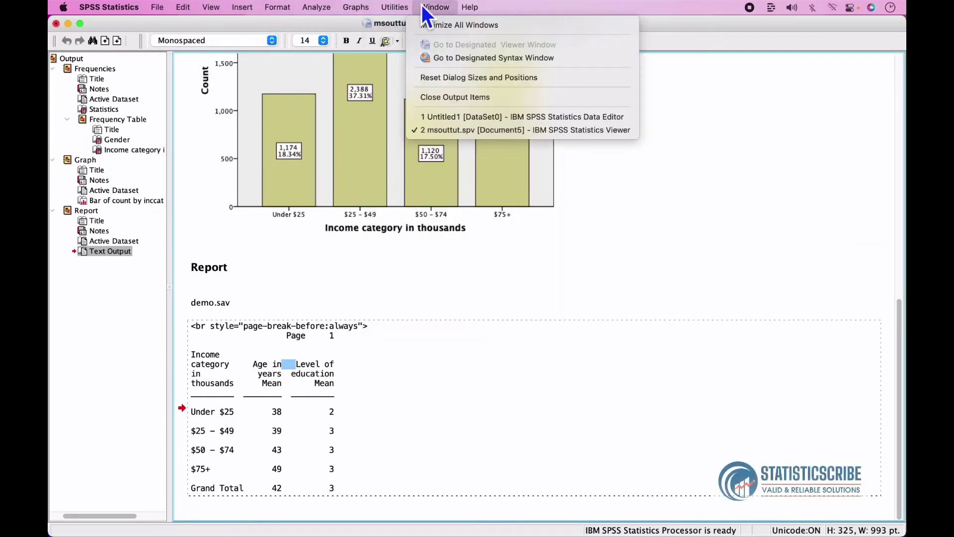
pyautogui.moveTo(469, 7)
pyautogui.click(347, 425)
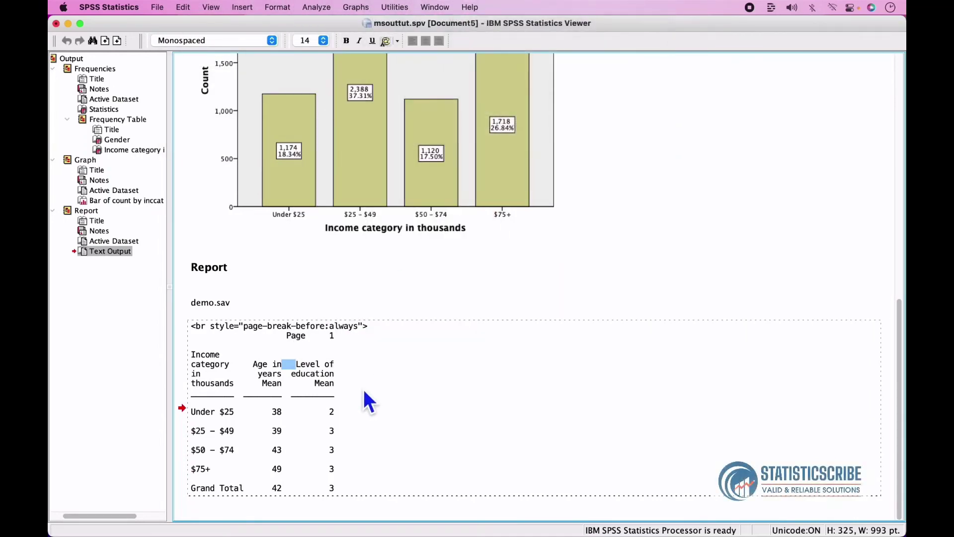
pyautogui.click(374, 381)
pyautogui.rightClick(371, 380)
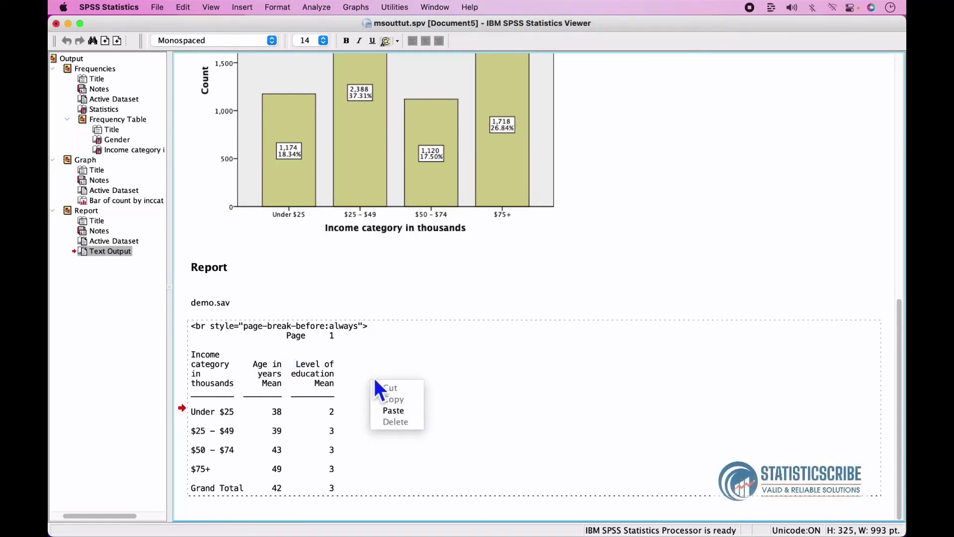
pyautogui.click(365, 371)
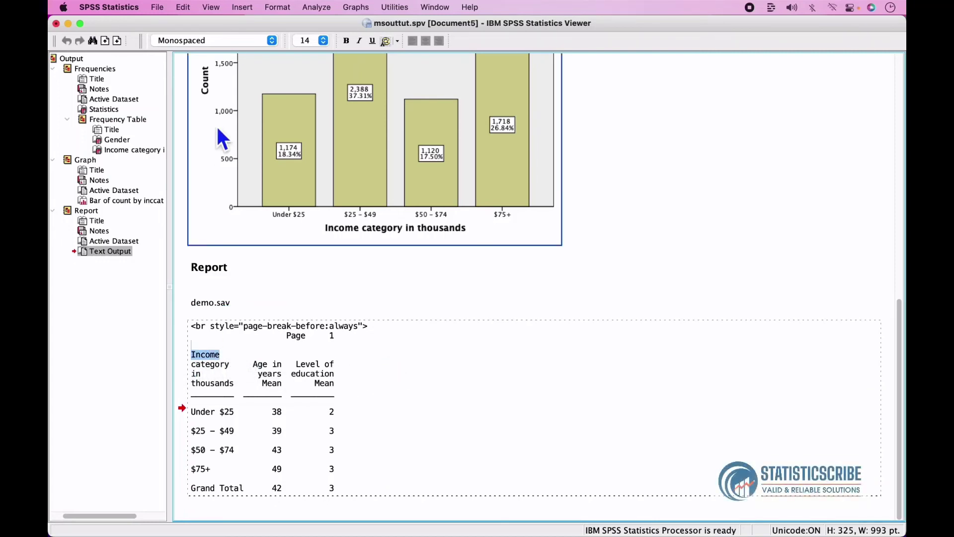
# Make the word Income bold, and underline the rest of the report's column headings in red text.
pyautogui.click(349, 41)
pyautogui.click(326, 395)
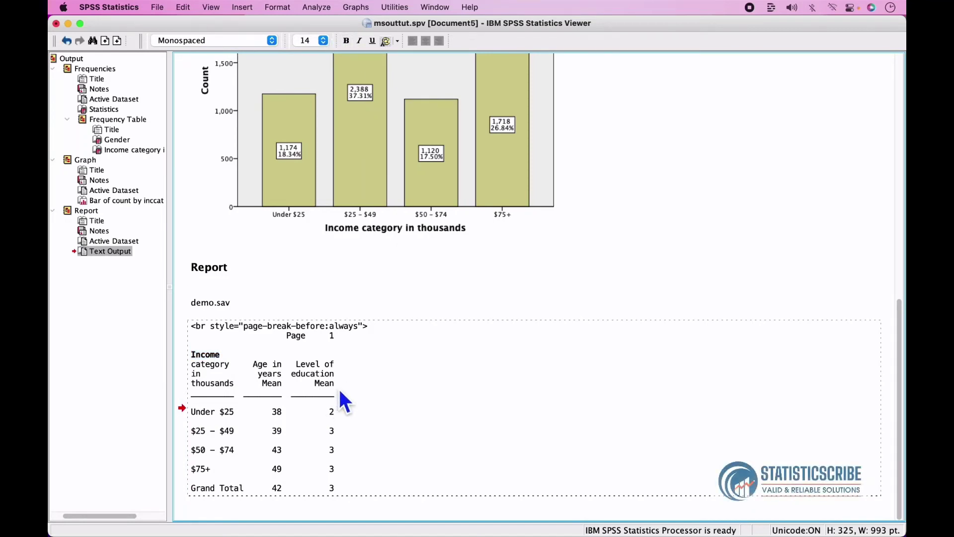
pyautogui.moveTo(338, 387); pyautogui.dragTo(314, 366)
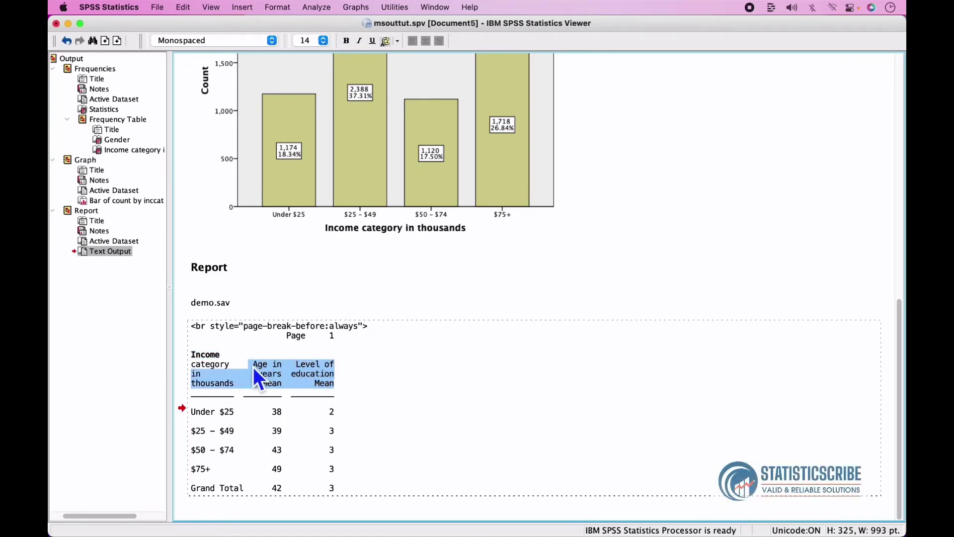
pyautogui.click(342, 196)
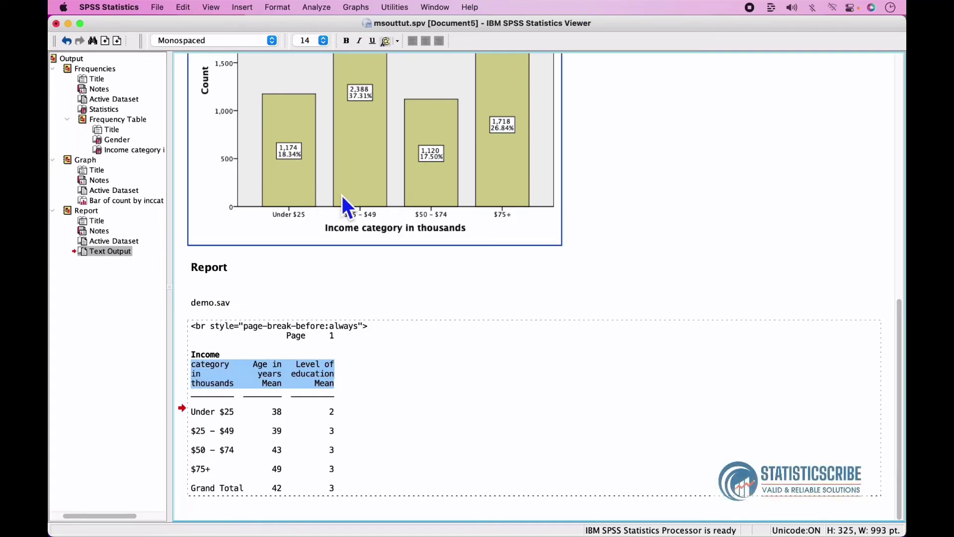
pyautogui.click(376, 43)
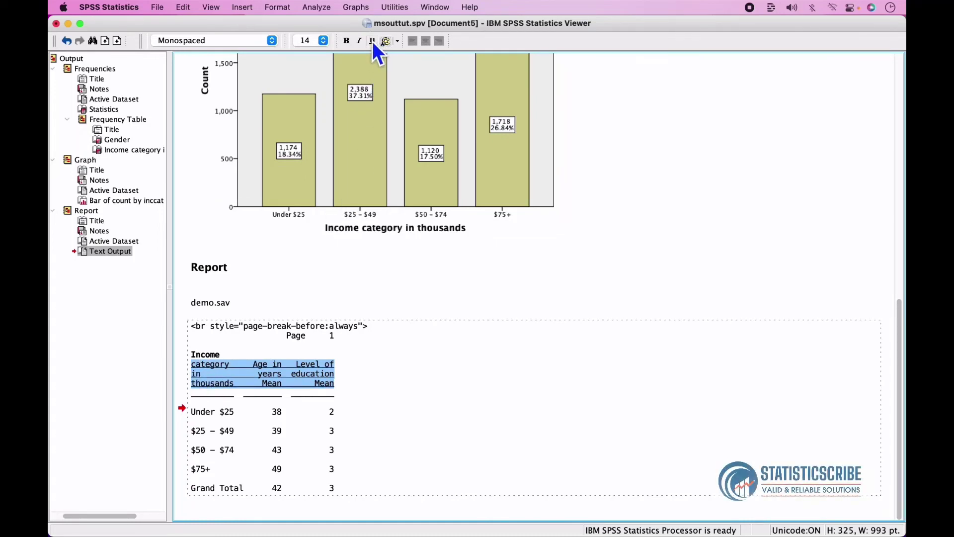
pyautogui.click(400, 41)
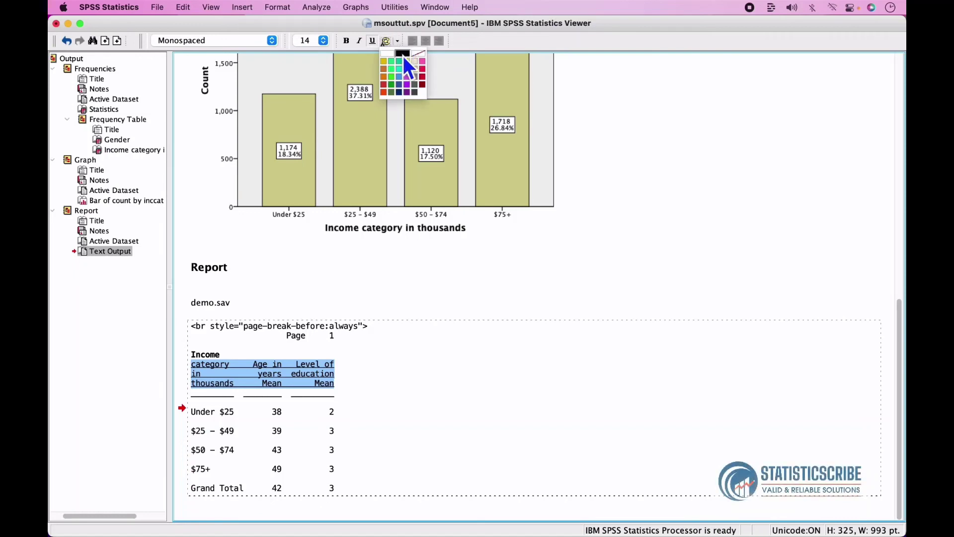
pyautogui.click(390, 87)
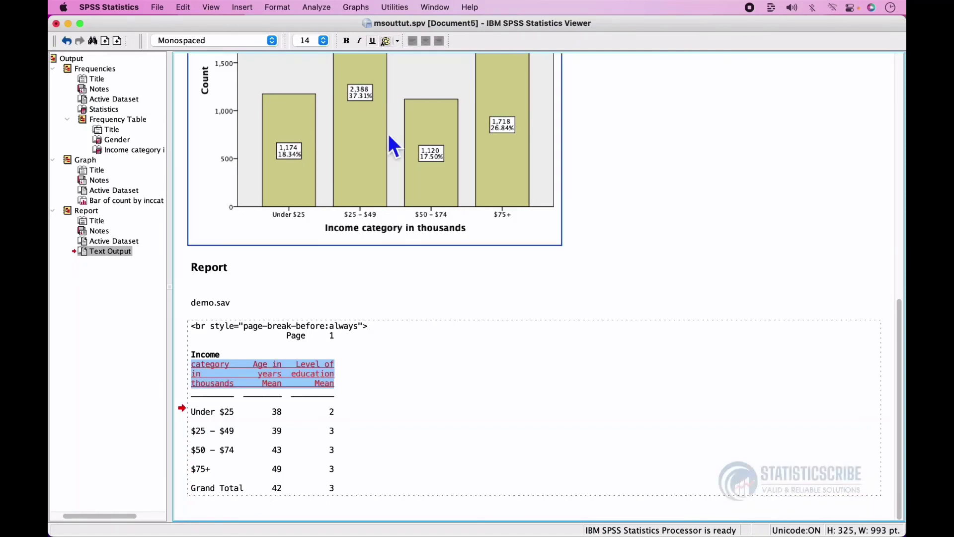
pyautogui.click(374, 407)
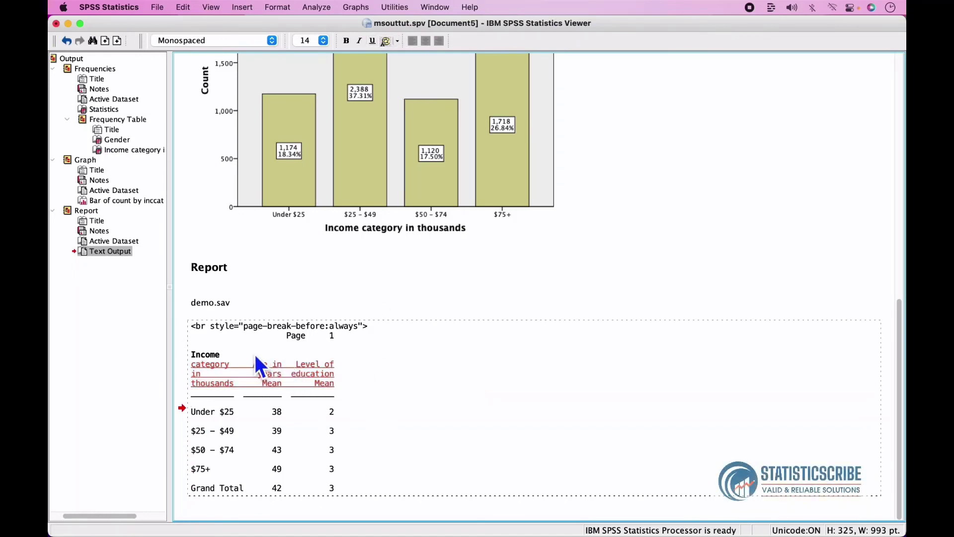
# Extend the bold heading to read "Income of Staff" and move the following heading text onto its own line.
pyautogui.press('BackSpace')
pyautogui.write('of ')
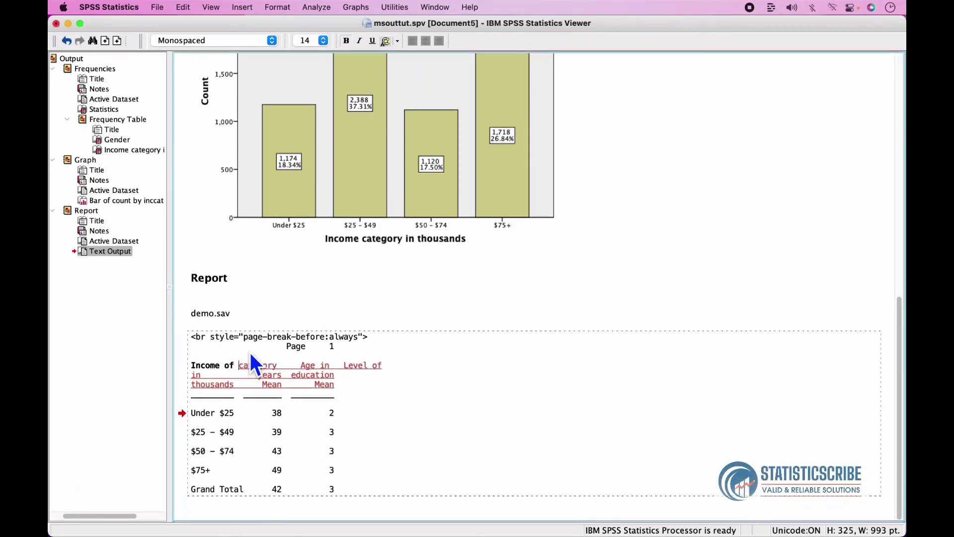
pyautogui.write('Staff')
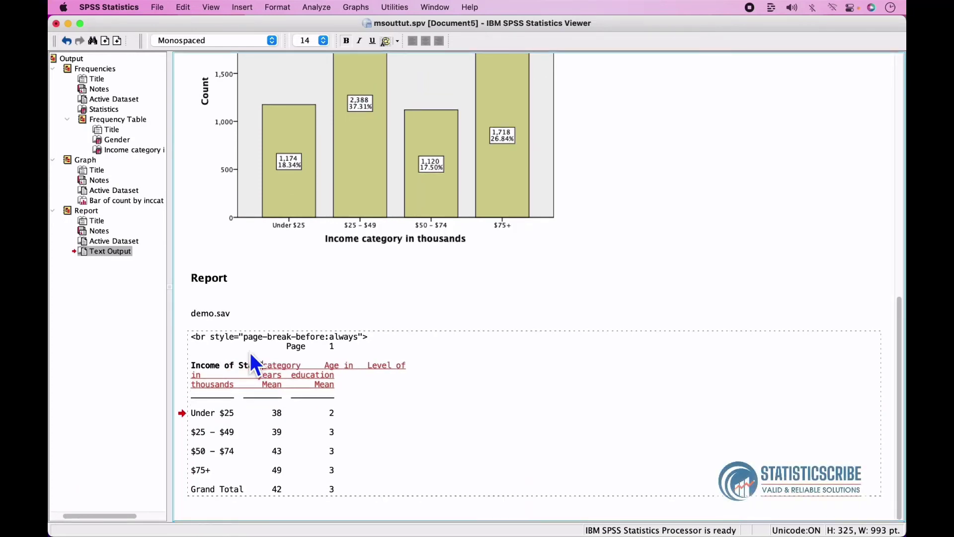
pyautogui.press('Return')
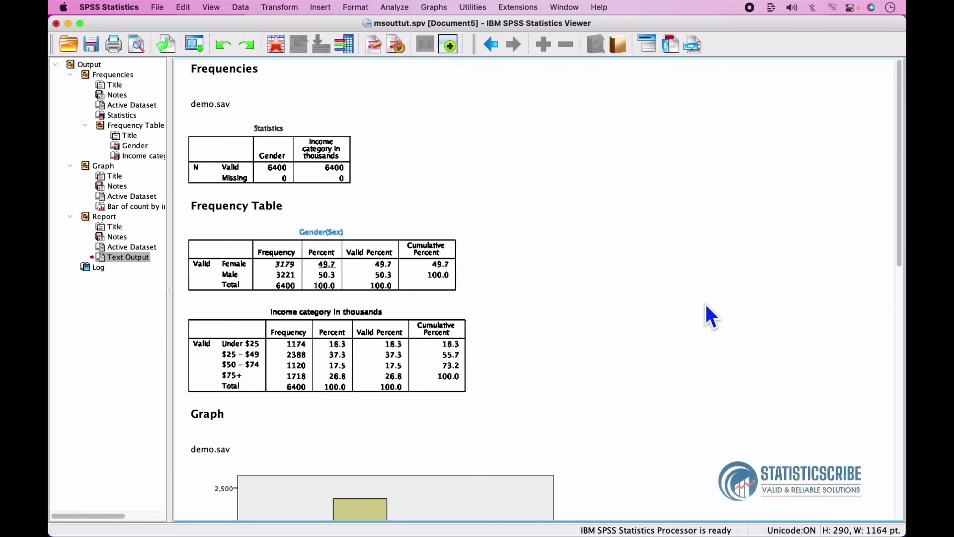
# Start a Frequencies analysis from Descriptive Statistics with Scores as its variable.
pyautogui.click(398, 8)
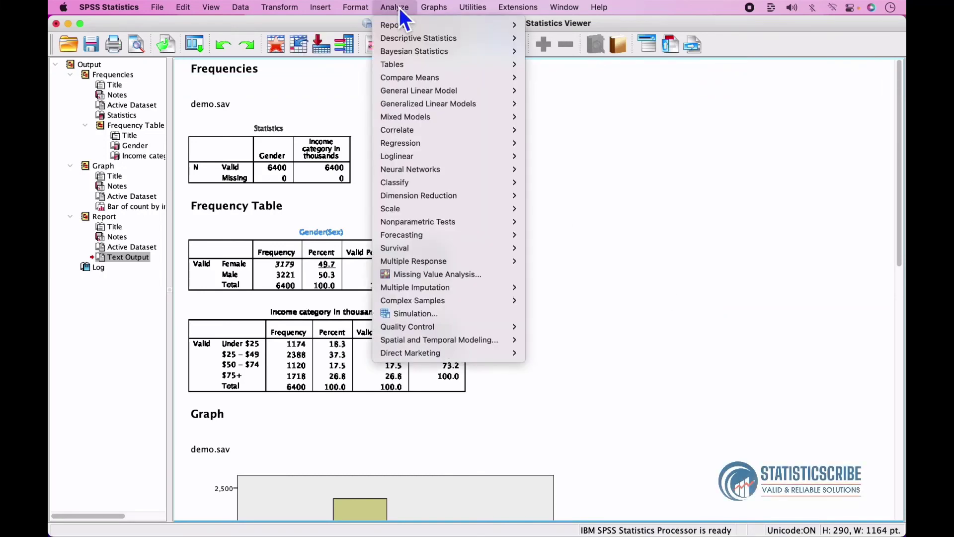
pyautogui.moveTo(422, 39)
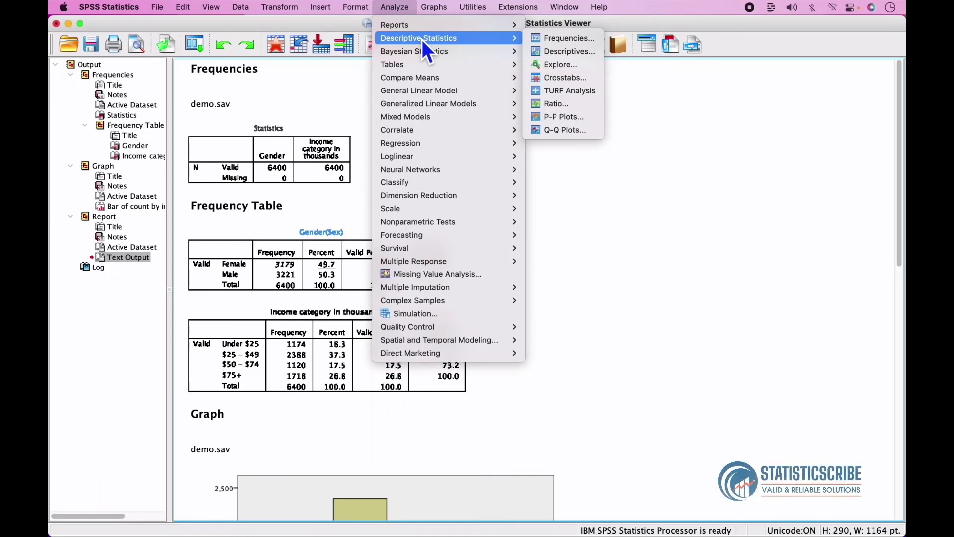
pyautogui.click(541, 39)
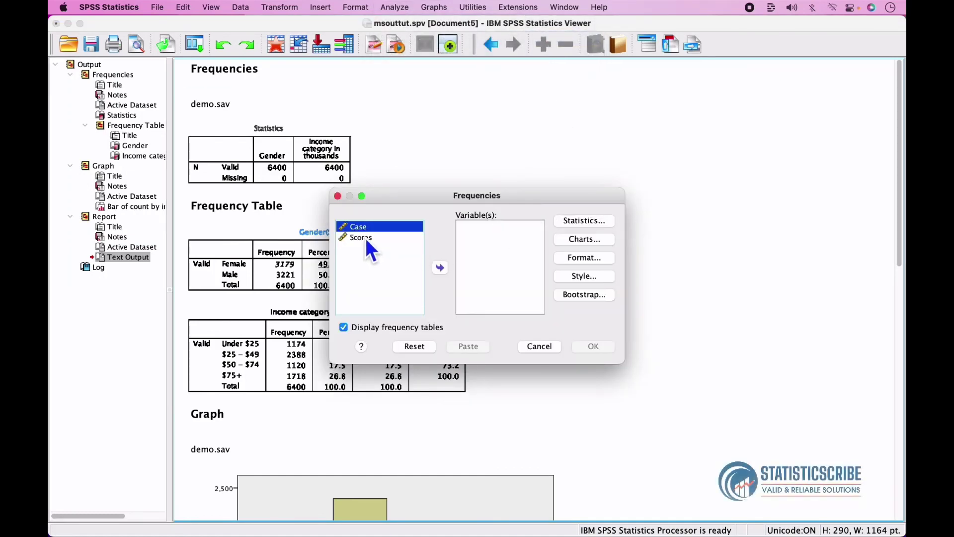
pyautogui.doubleClick(363, 240)
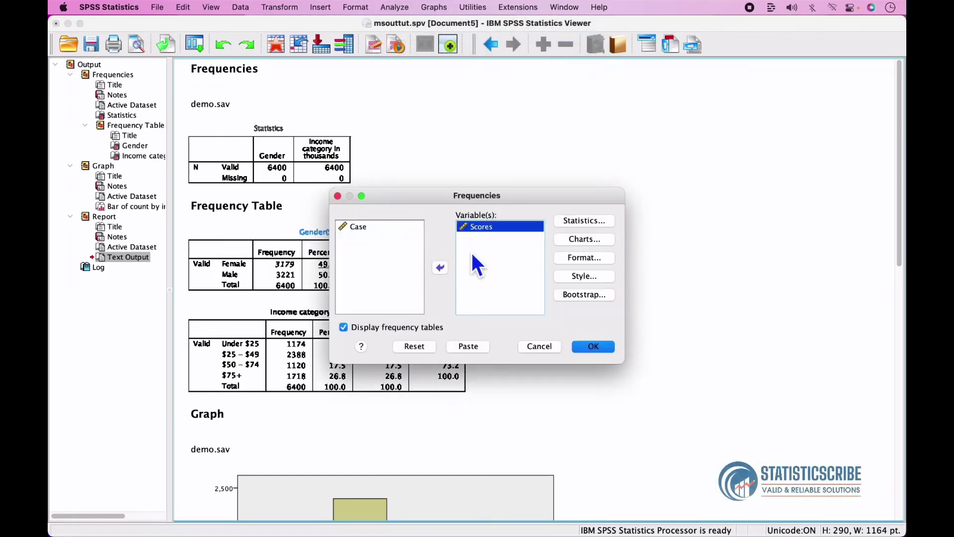
# Request the mean, standard deviation and standard error of the mean as statistics for the Scores frequencies.
pyautogui.click(592, 221)
pyautogui.click(537, 197)
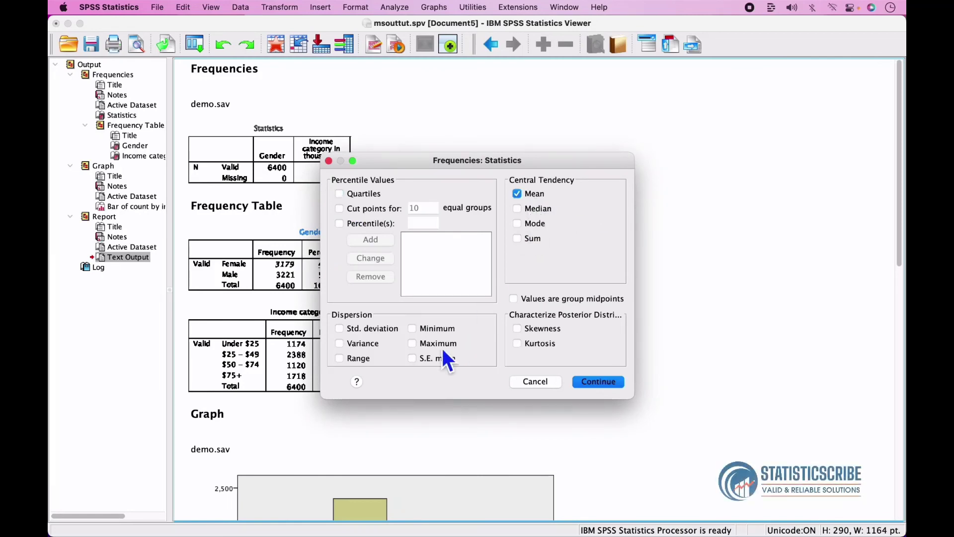
pyautogui.click(350, 328)
pyautogui.click(598, 383)
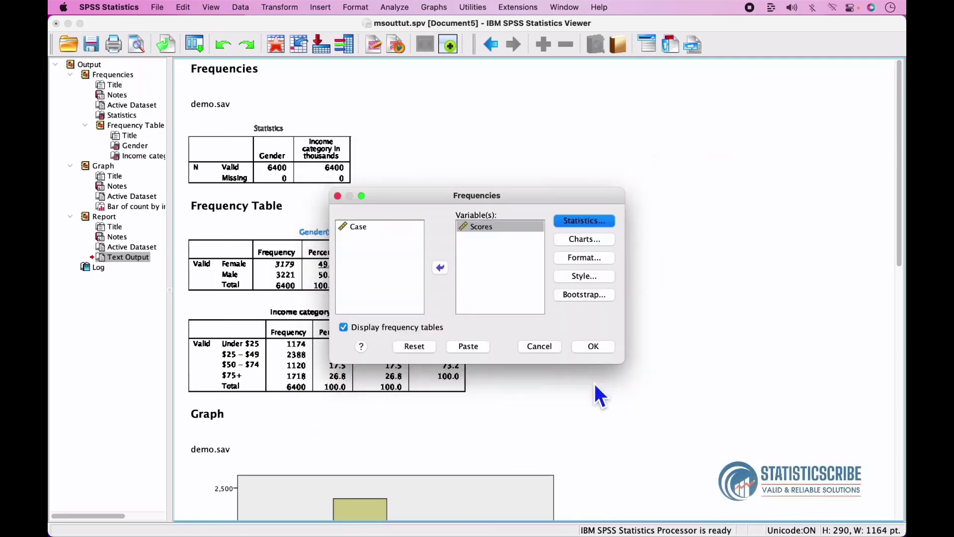
# Include a pie chart with percentages as chart values and run the Frequencies analysis.
pyautogui.click(584, 239)
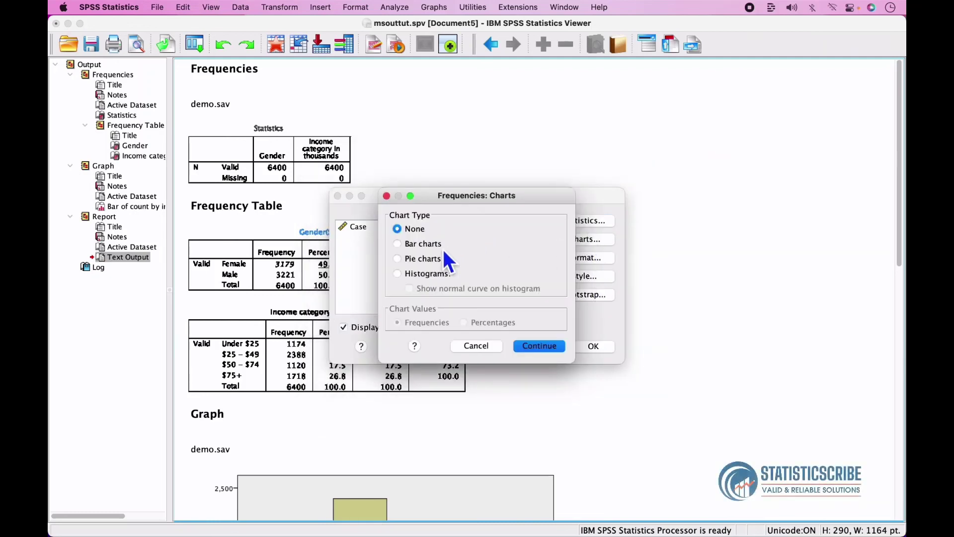
pyautogui.click(420, 259)
pyautogui.click(491, 323)
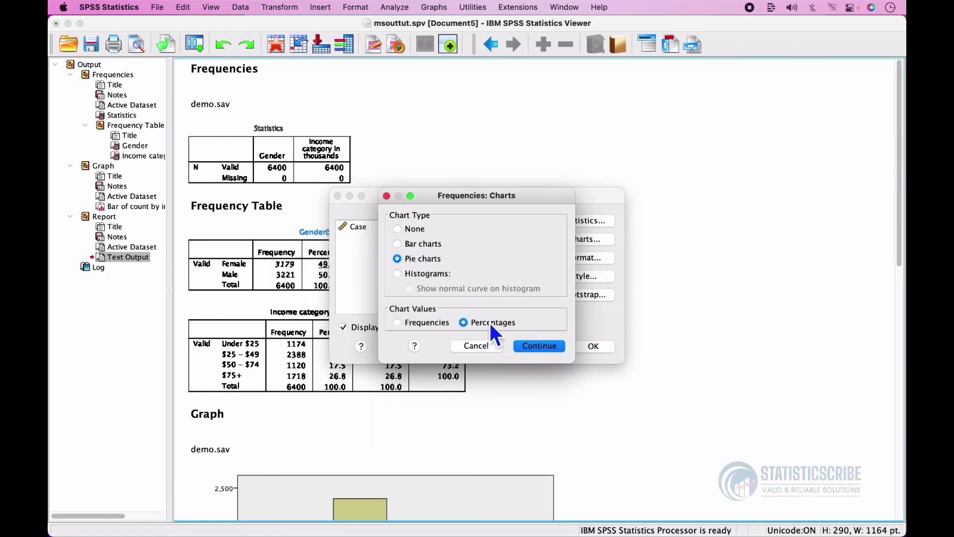
pyautogui.click(529, 347)
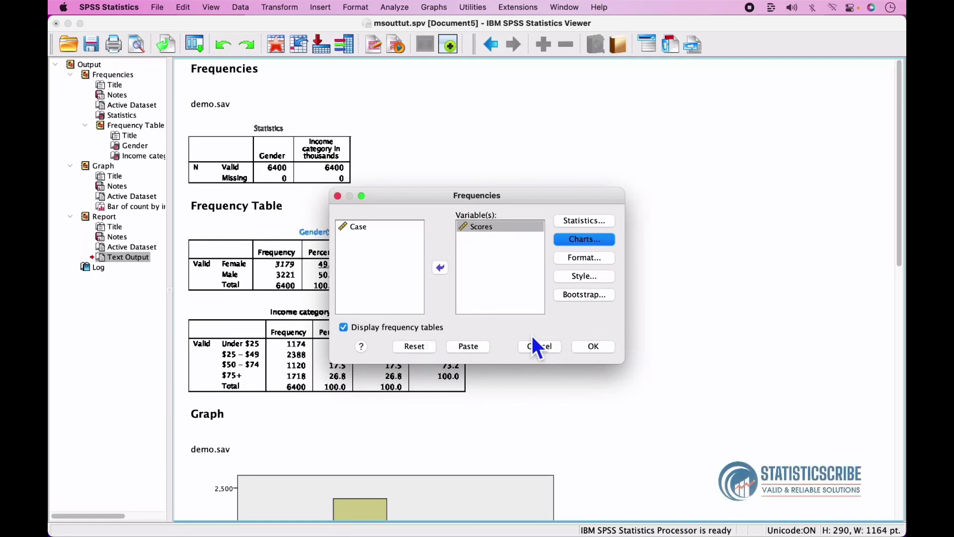
pyautogui.click(595, 343)
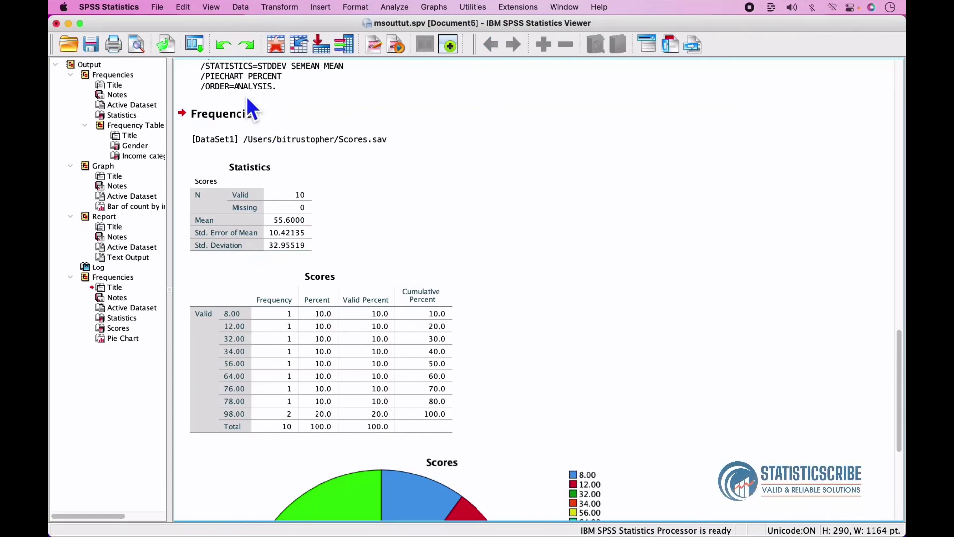
# Open the Scores pie chart for editing and show data labels on its slices.
pyautogui.click(249, 81)
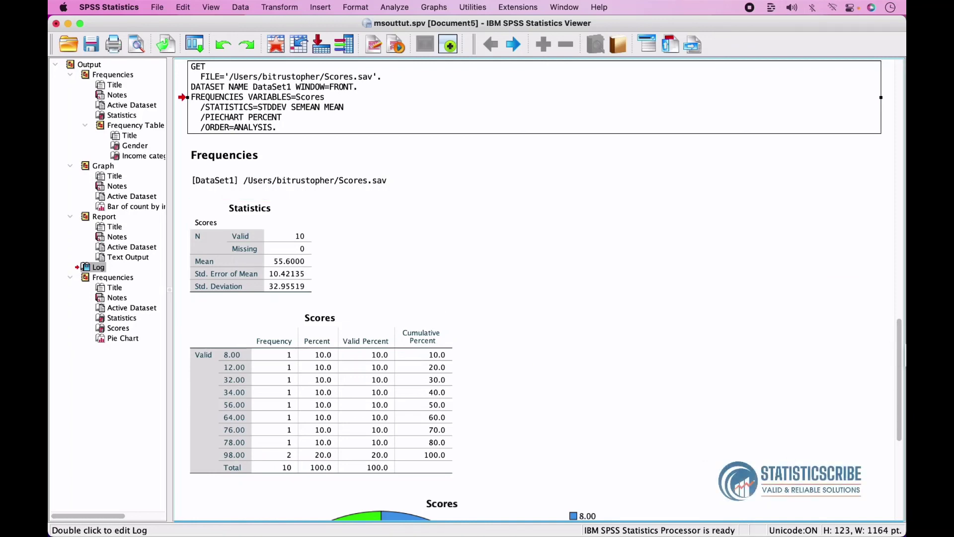
pyautogui.scroll(-10, 537, 288)
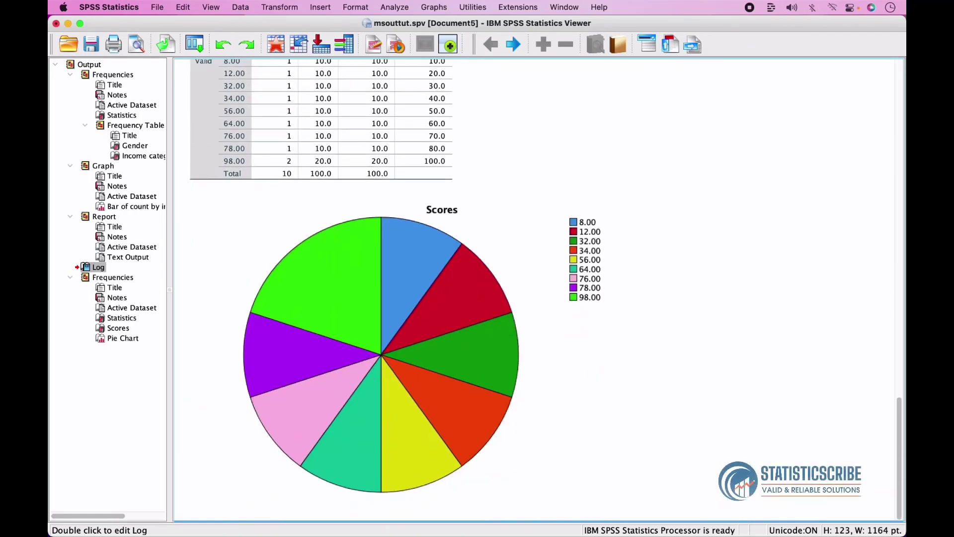
pyautogui.click(417, 356)
pyautogui.doubleClick(419, 357)
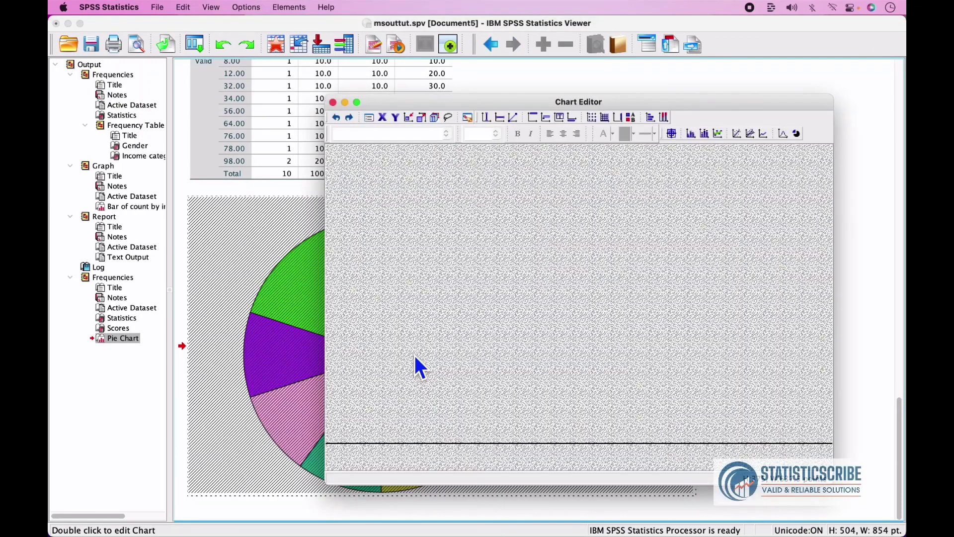
pyautogui.rightClick(610, 281)
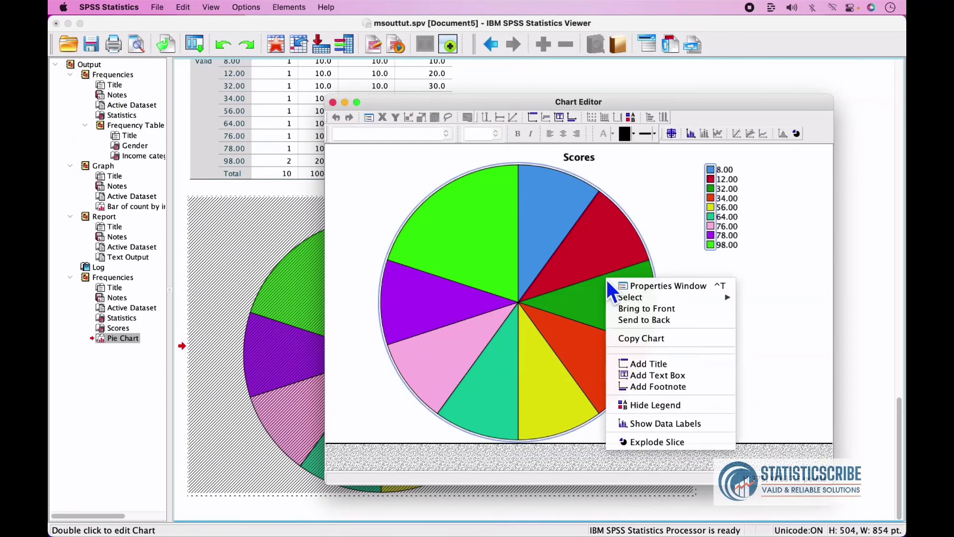
pyautogui.click(691, 425)
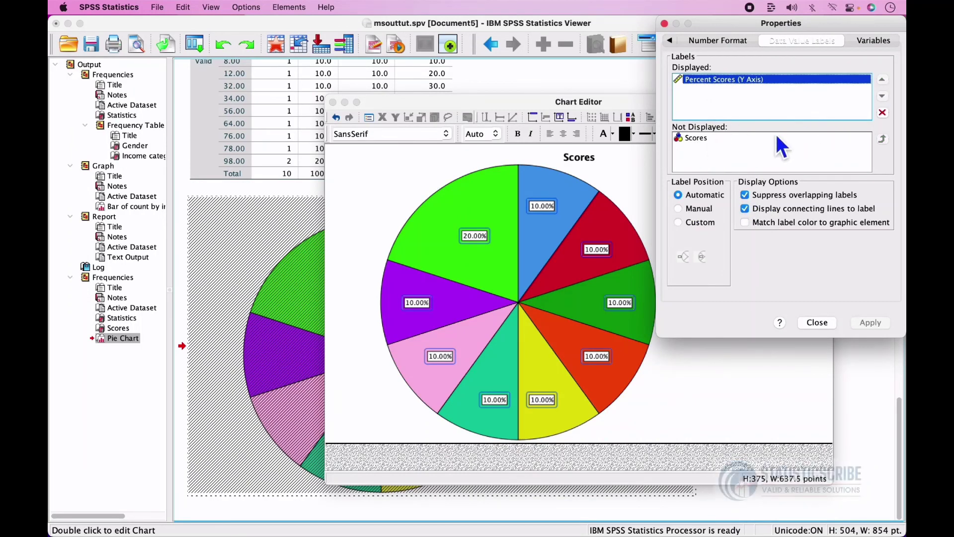
# Add Scores to the pie slices' displayed data labels alongside Percent, apply the change and close the properties.
pyautogui.click(699, 138)
pyautogui.click(883, 138)
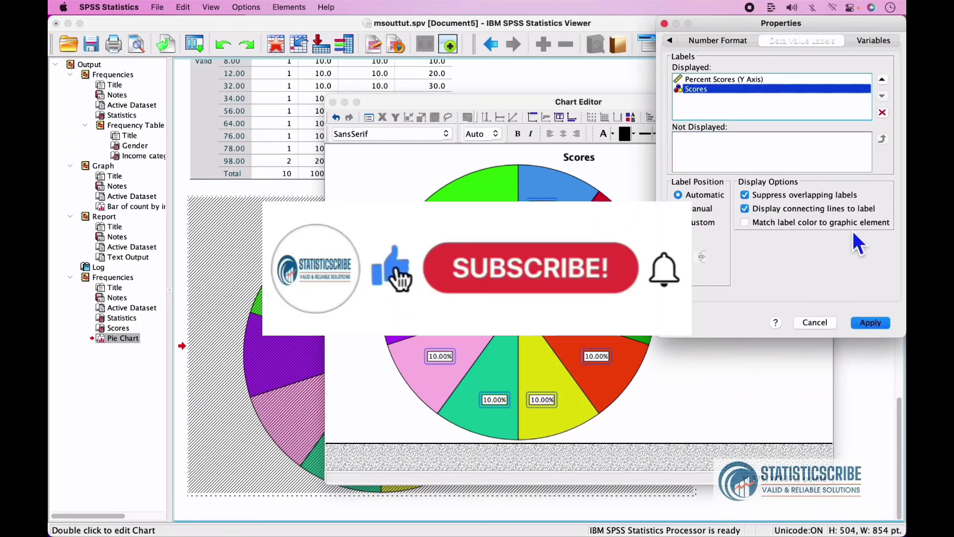
pyautogui.click(870, 322)
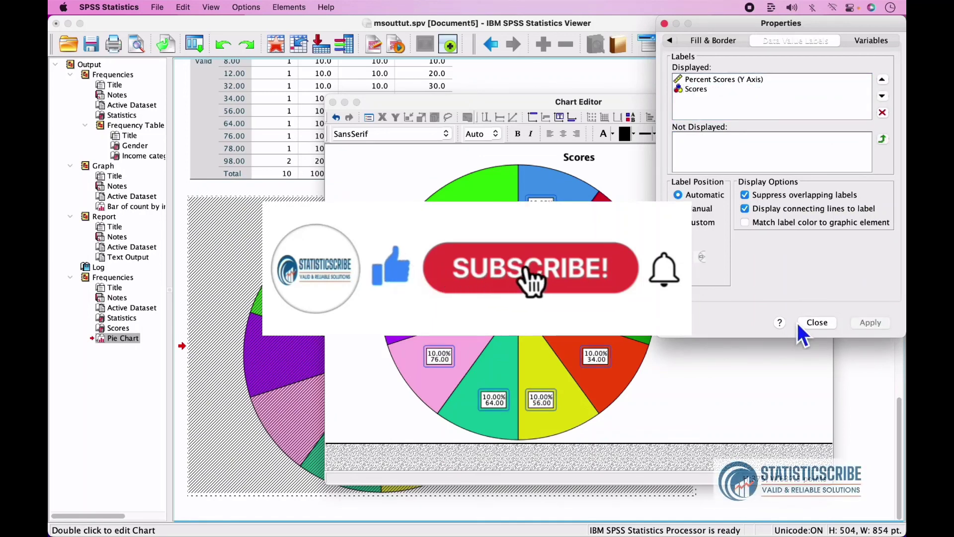
pyautogui.click(818, 322)
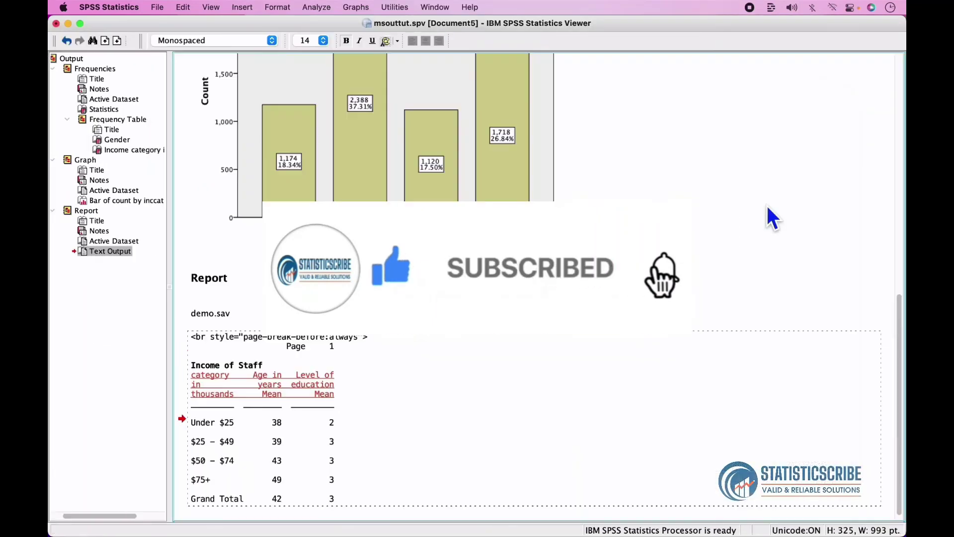